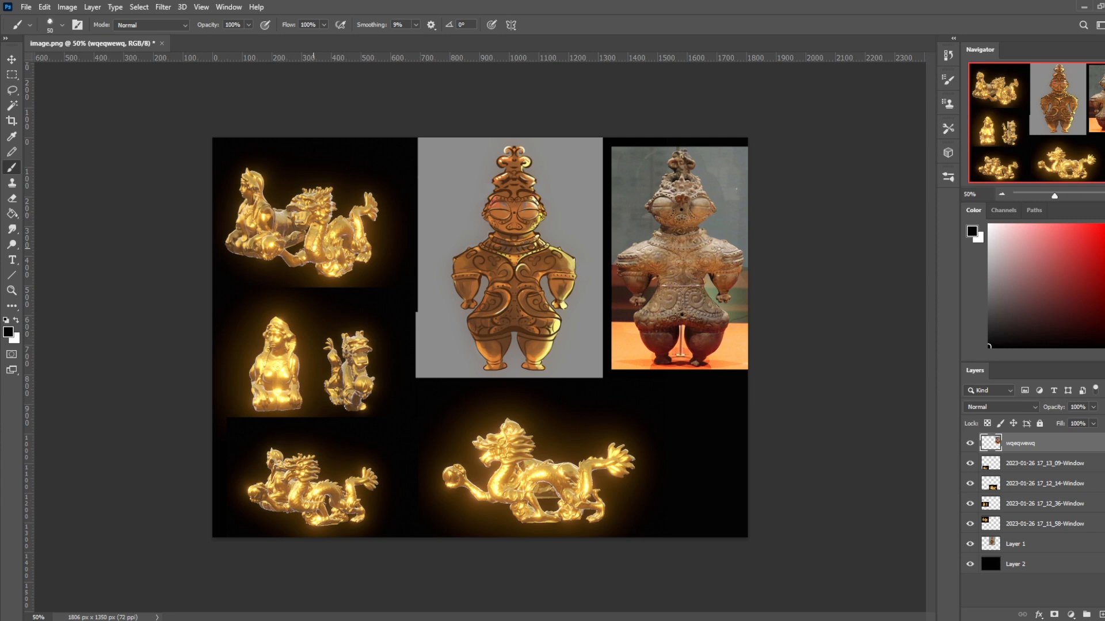
- Switch to PortraitStudio and rotate the gold sculptures to examine how light reflects on their surfaces from different angles
key("alt+Tab")
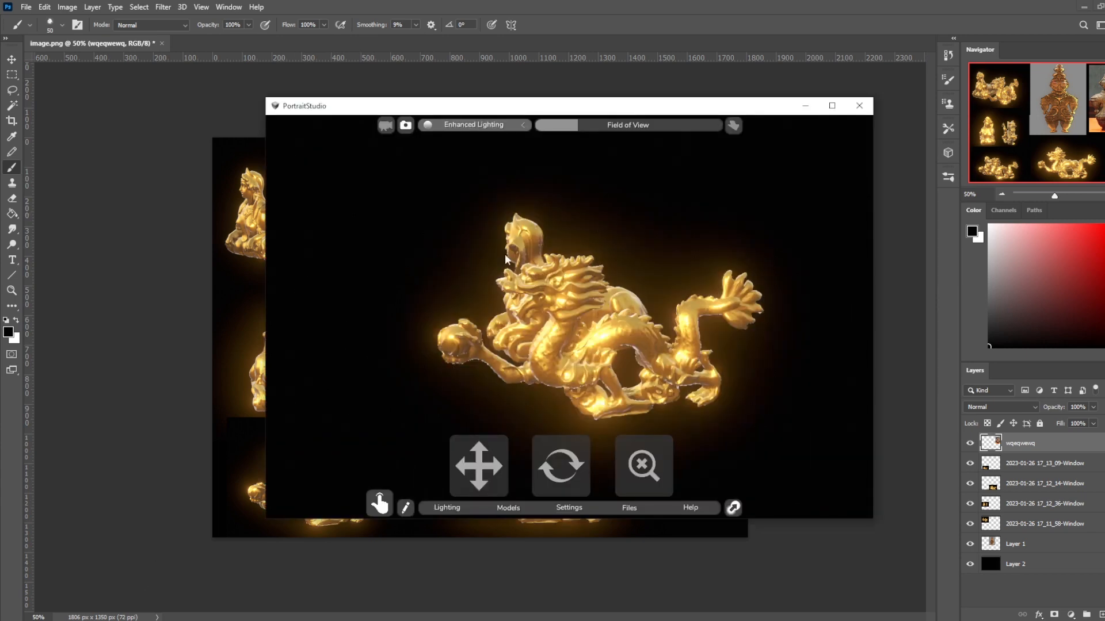
left_click_drag(572, 465, 596, 317)
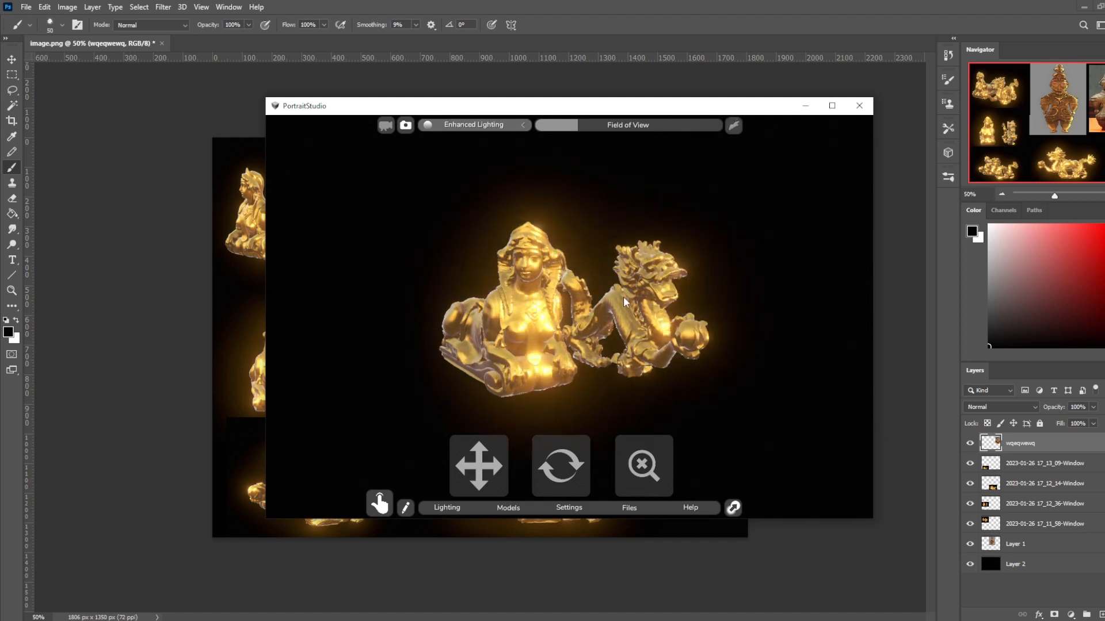
left_click(567, 469)
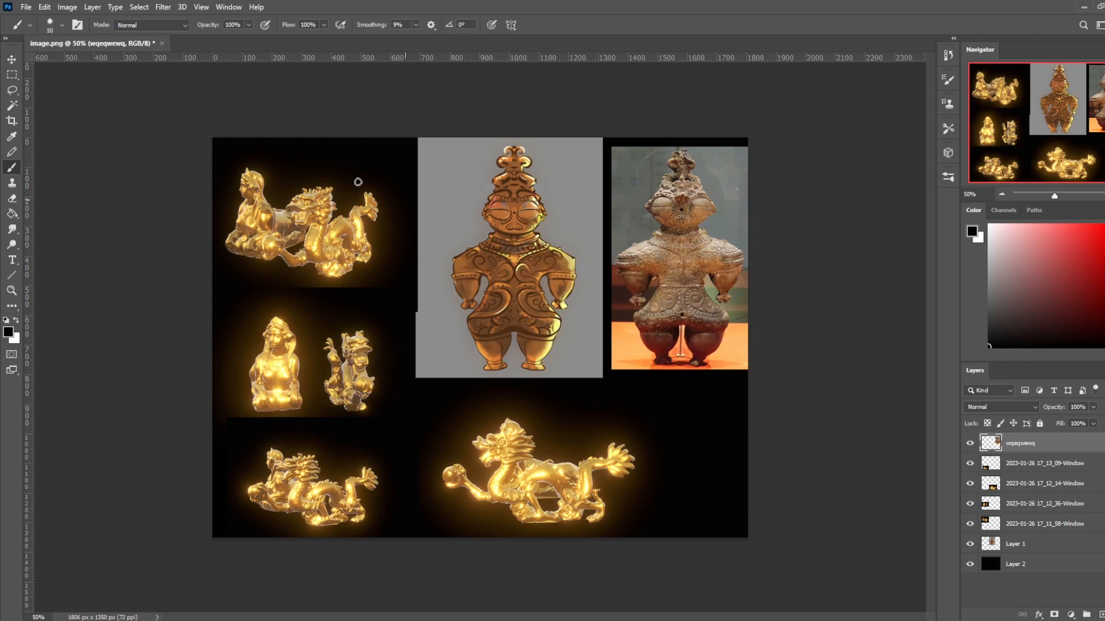
- Select the grey background around the figurine on Layer 1 with the Magic Wand and delete it
left_click(12, 106)
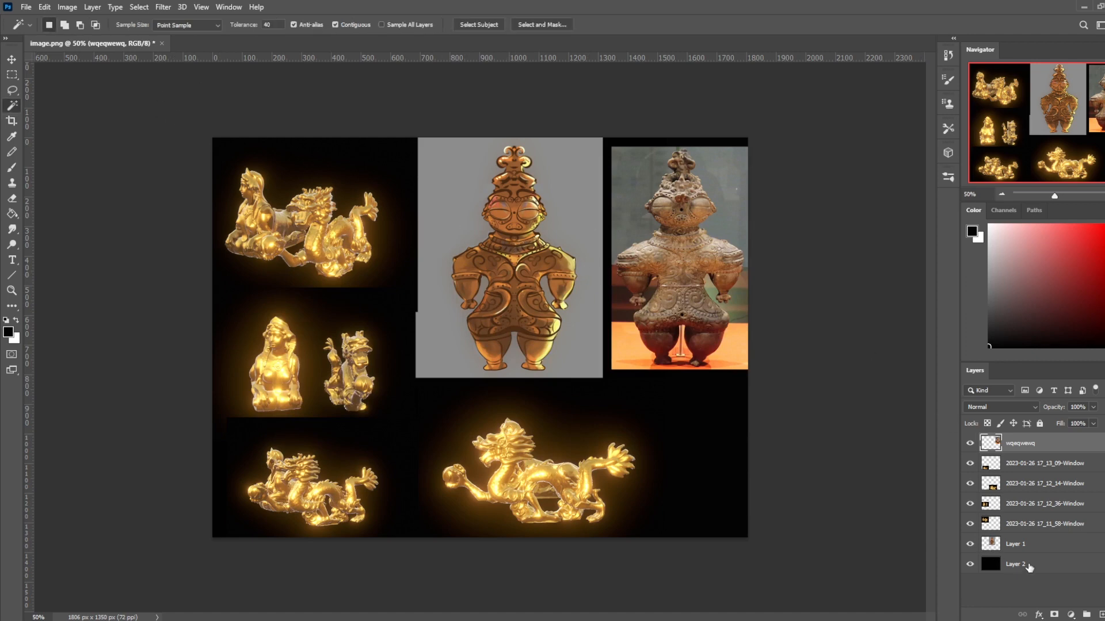
left_click(1024, 541)
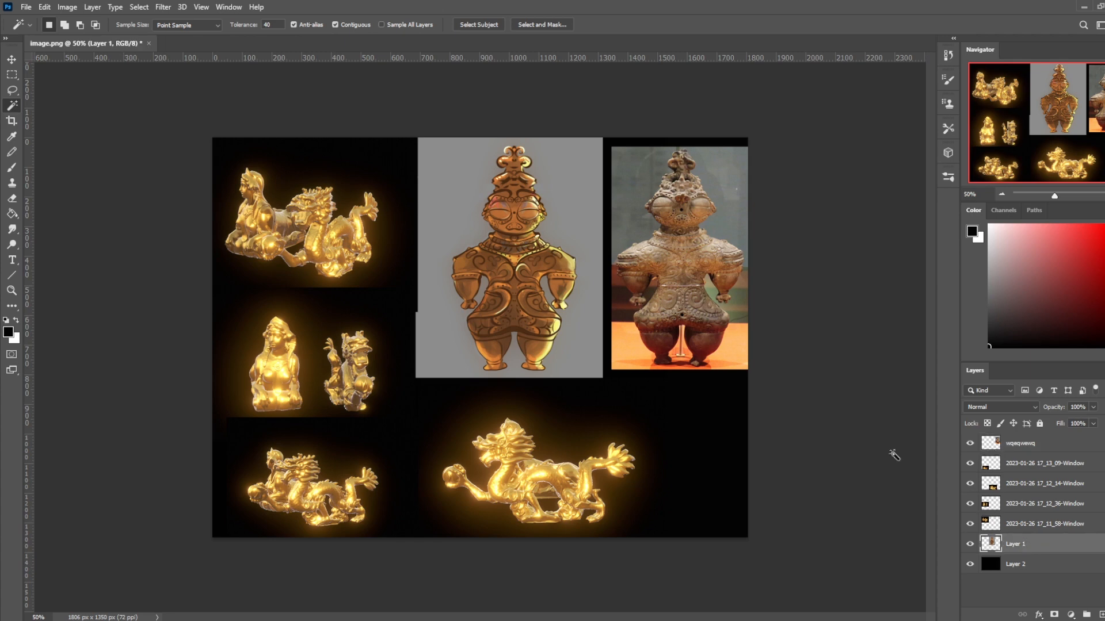
left_click(575, 222)
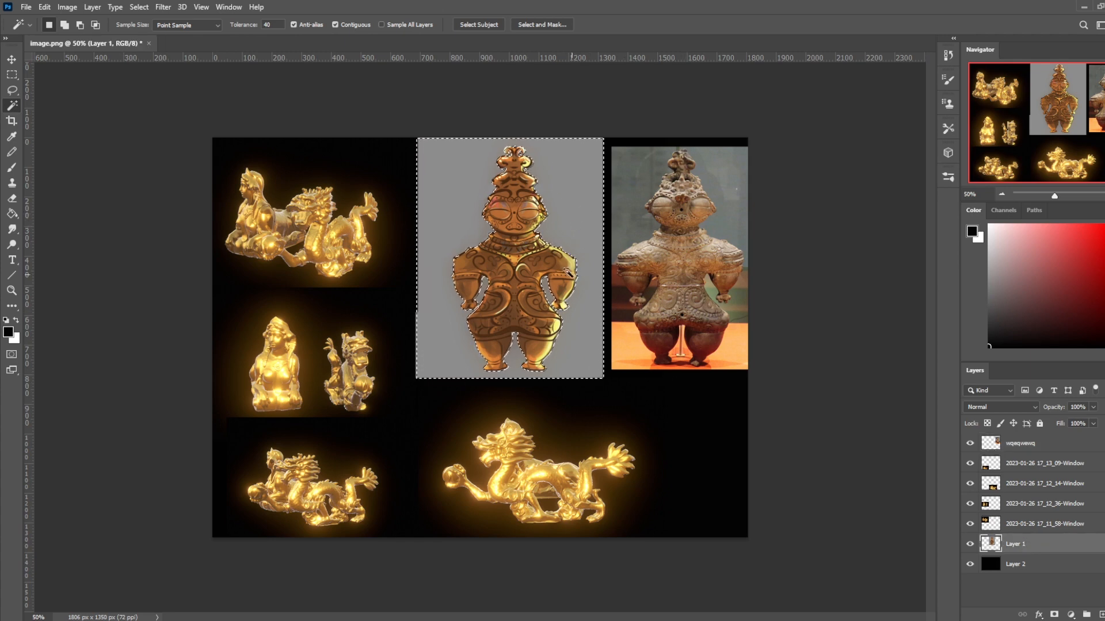
key("Delete")
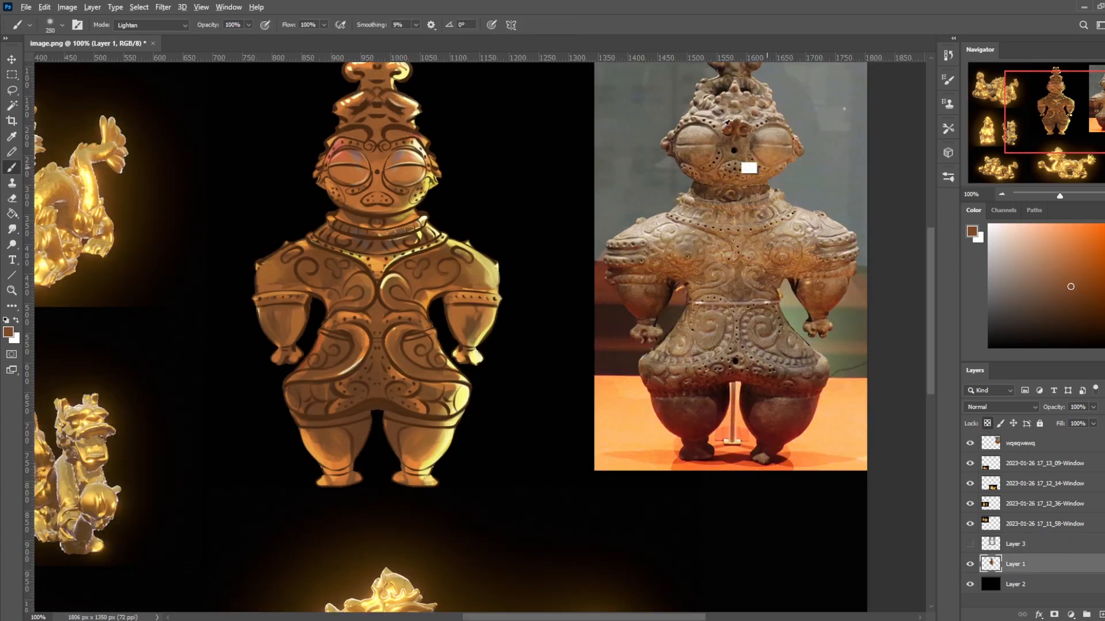
- Soften the figurine's dark linework on Layer 1 with sampled brown and light orange, using the 250 px brush in Lighten mode
key("alt")
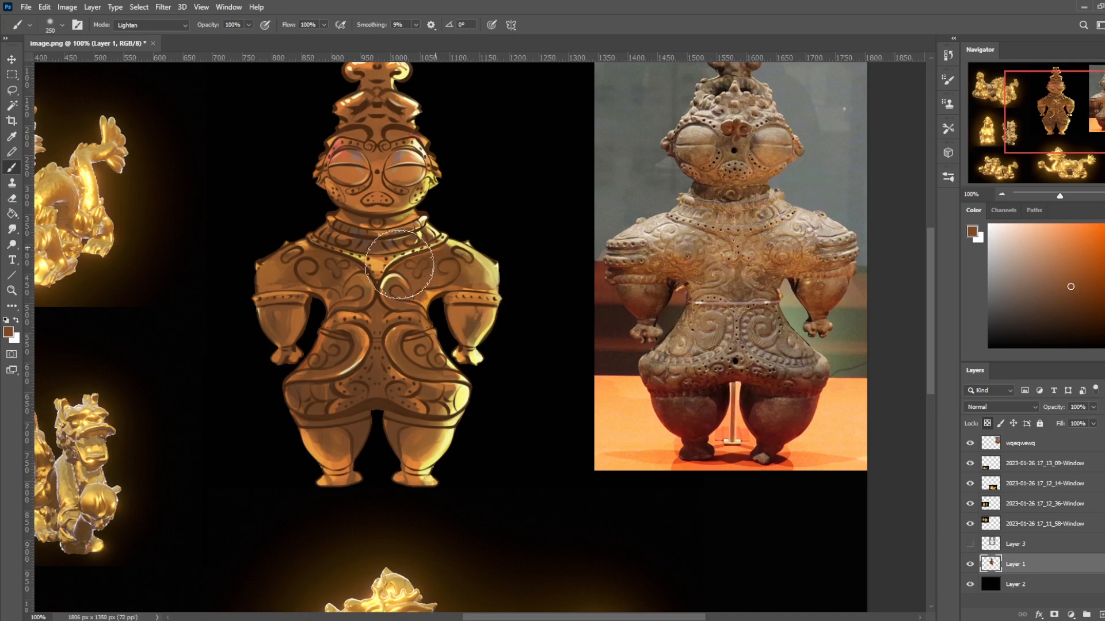
scroll(461, 287, "down", 1)
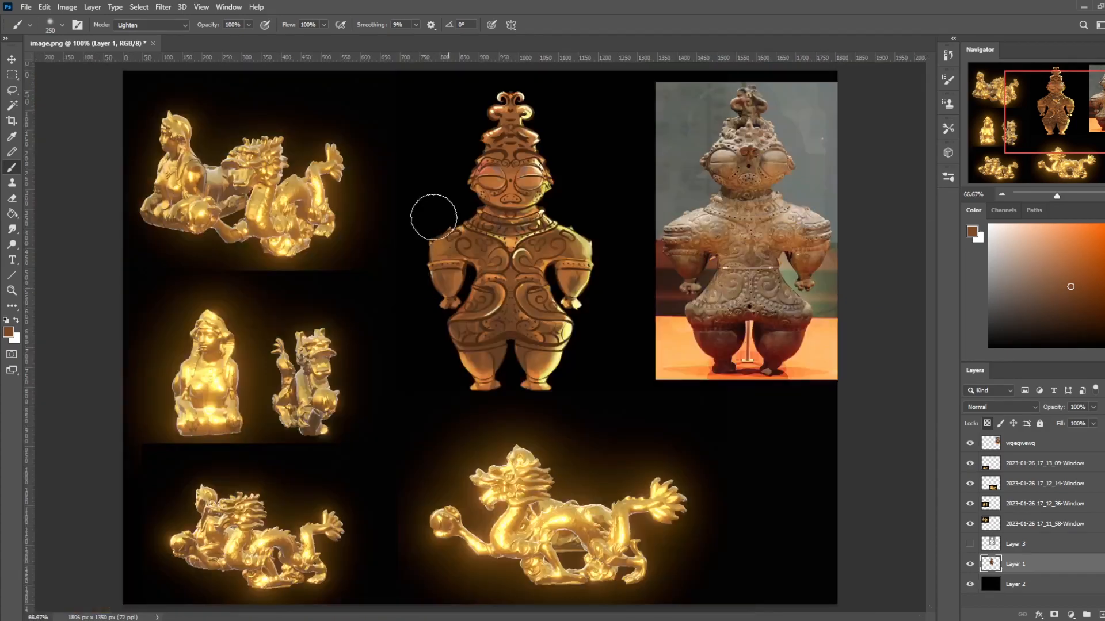
left_click(537, 253, "alt")
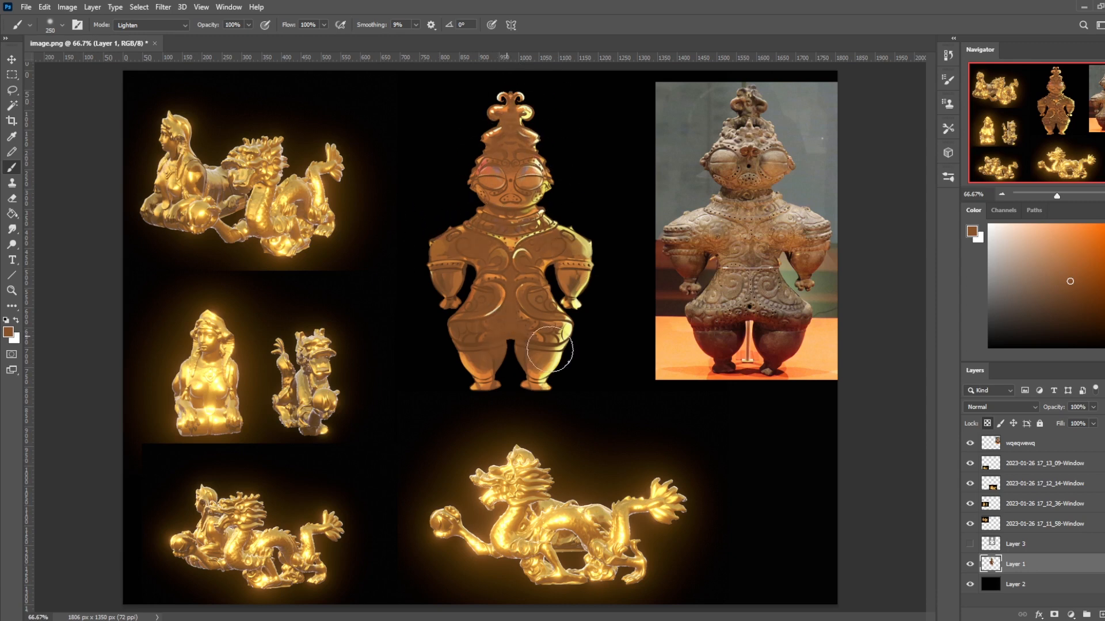
key("alt")
left_click(516, 238, "alt")
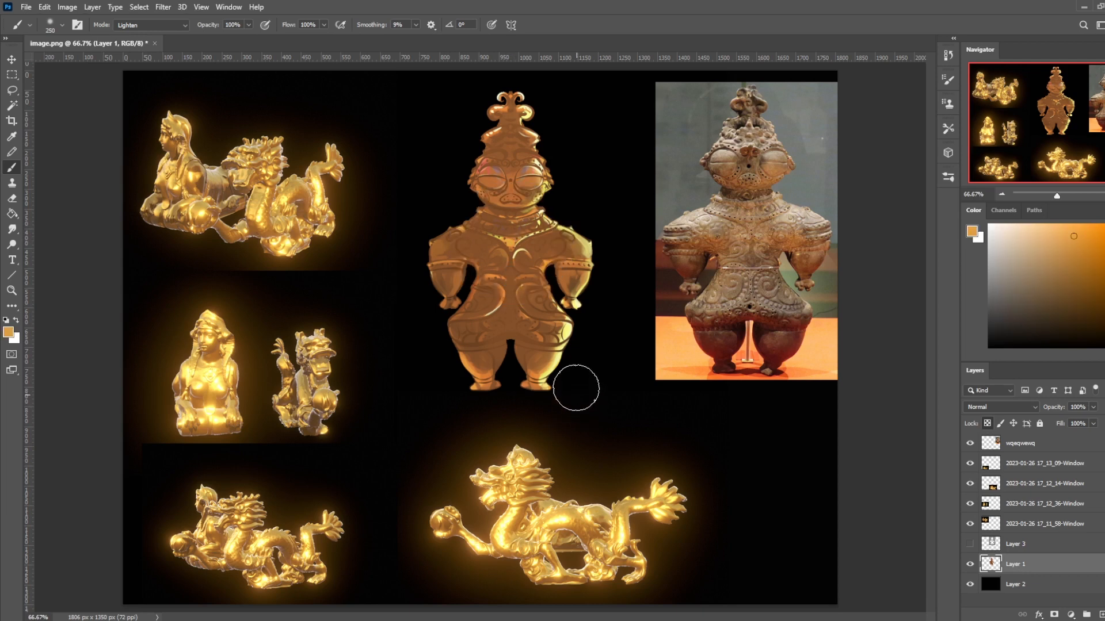
- Choose the 30 px brush from Istebraks Sketching Brushes and try a light orange stroke on the figurine's chest
right_click(567, 253)
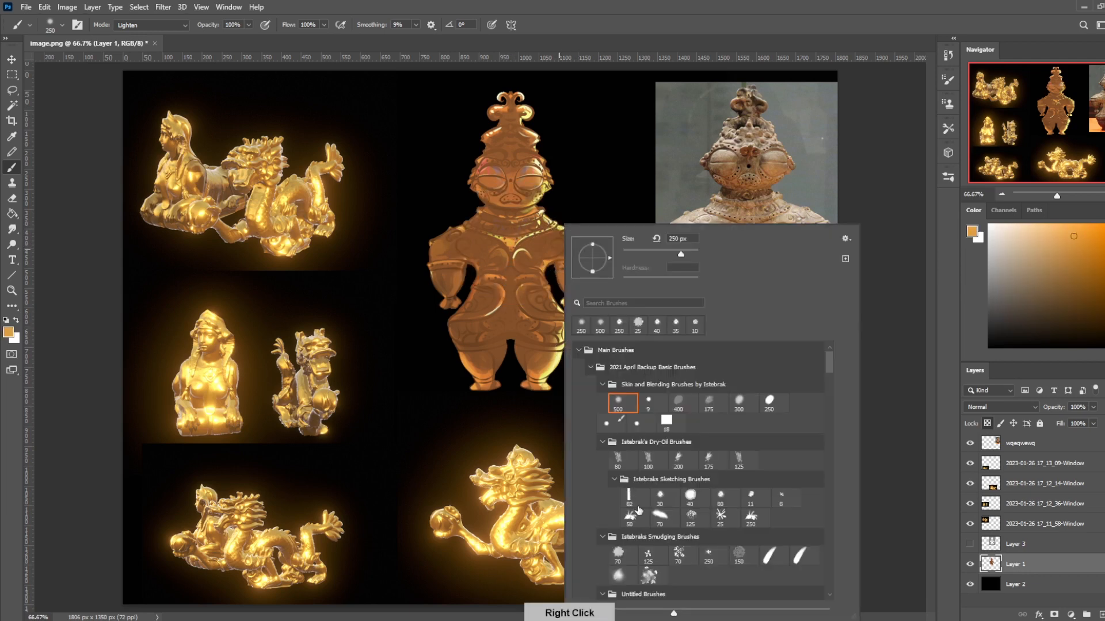
left_click(660, 496)
left_click(886, 197)
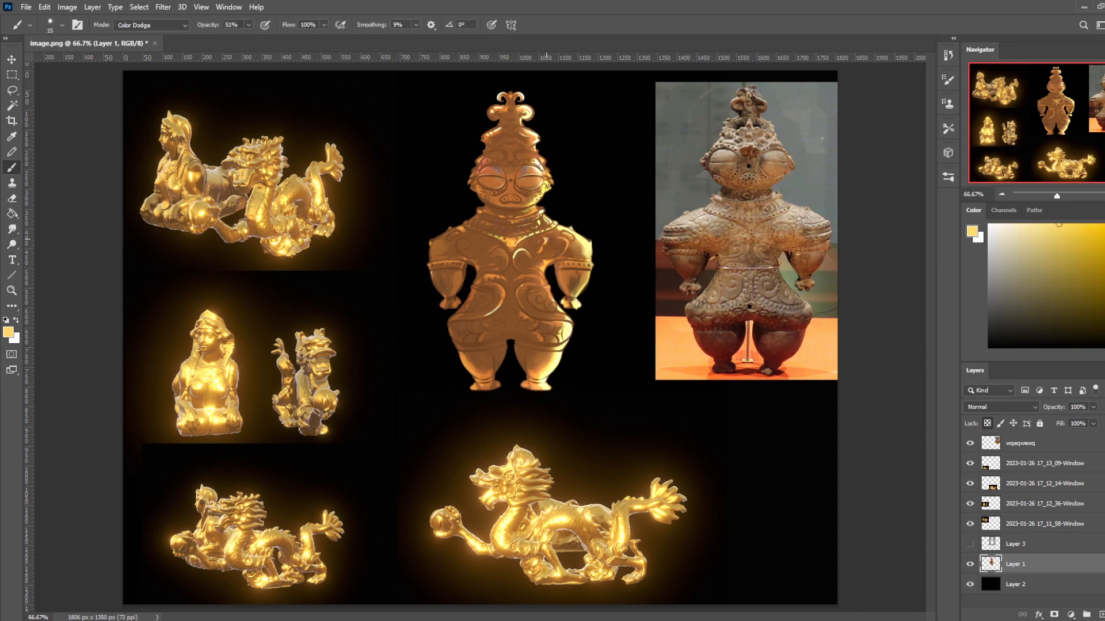
left_click_drag(553, 239, 547, 249)
key("ctrl+z")
- Undo the previous strokes and paint pale yellow Color Dodge highlights at 51% opacity over the figurine's chest, arms and waist
key("ctrl+z")
key("ctrl+z")
left_click_drag(551, 229, 499, 334)
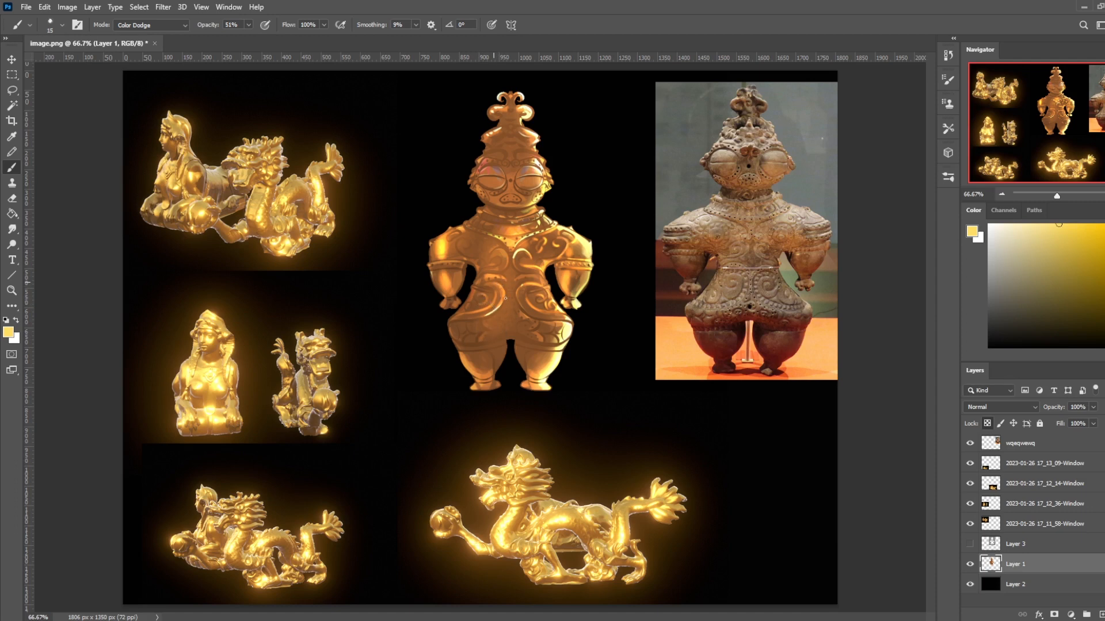
- Add finer Color Dodge highlights along the figurine's waist and shoulder swirls, adjusting the brush size and undoing the unwanted stroke
key("bracketleft")
key("bracketleft")
key("bracketleft")
key("bracketleft")
key("bracketleft")
left_click_drag(481, 294, 470, 308)
key("bracketright")
key("bracketright")
key("bracketright")
key("bracketright")
key("bracketright")
key("bracketleft")
key("bracketleft")
key("bracketleft")
key("bracketleft")
key("bracketleft")
key("bracketleft")
key("bracketleft")
left_click_drag(461, 244, 471, 247)
key("ctrl+z")
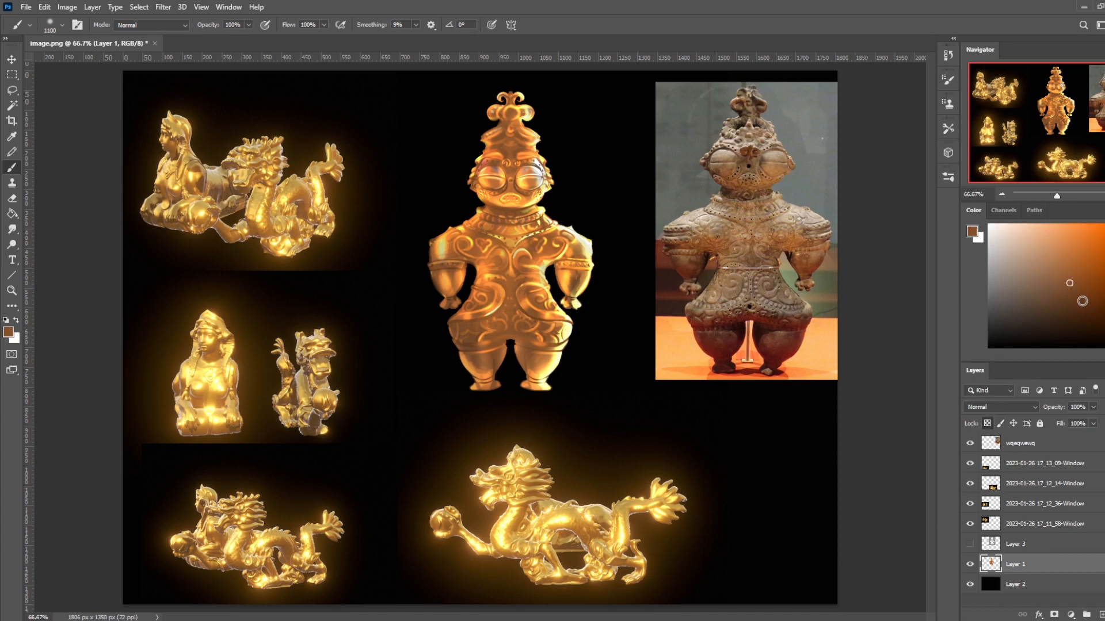
- Pick a dark reddish-brown foreground colour and set the brush blending mode to Darken
left_click(1061, 305)
mouse_move(1062, 305)
left_mouse_down()
mouse_move(1076, 305)
mouse_move(1064, 294)
left_mouse_up()
left_click_drag(1104, 340, 1104, 344)
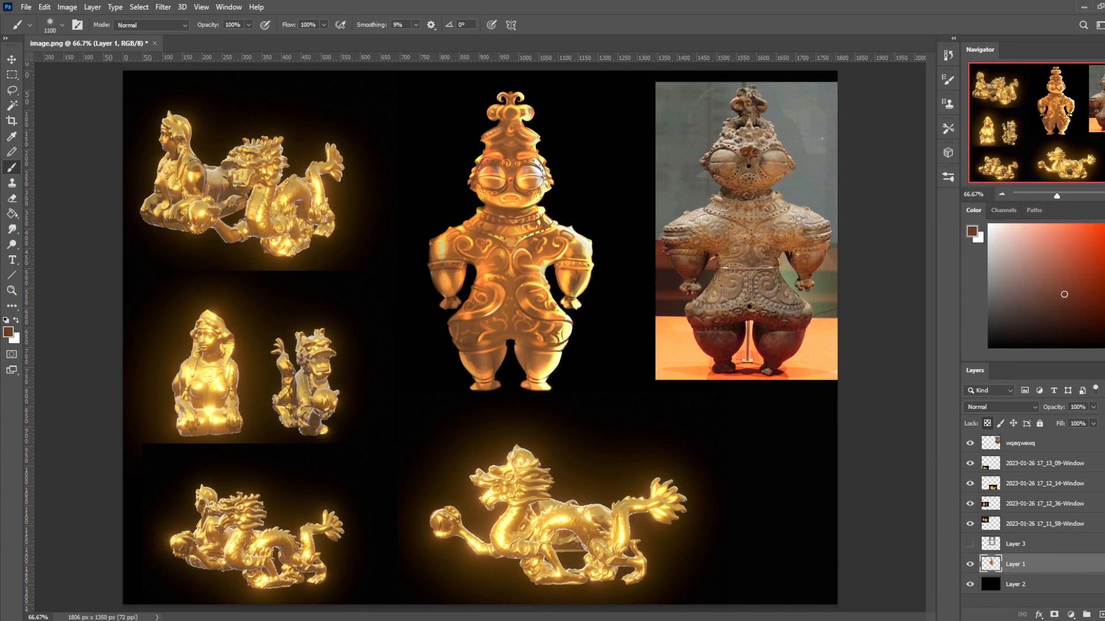
left_click_drag(1070, 292, 1054, 295)
left_click_drag(1104, 344, 1104, 339)
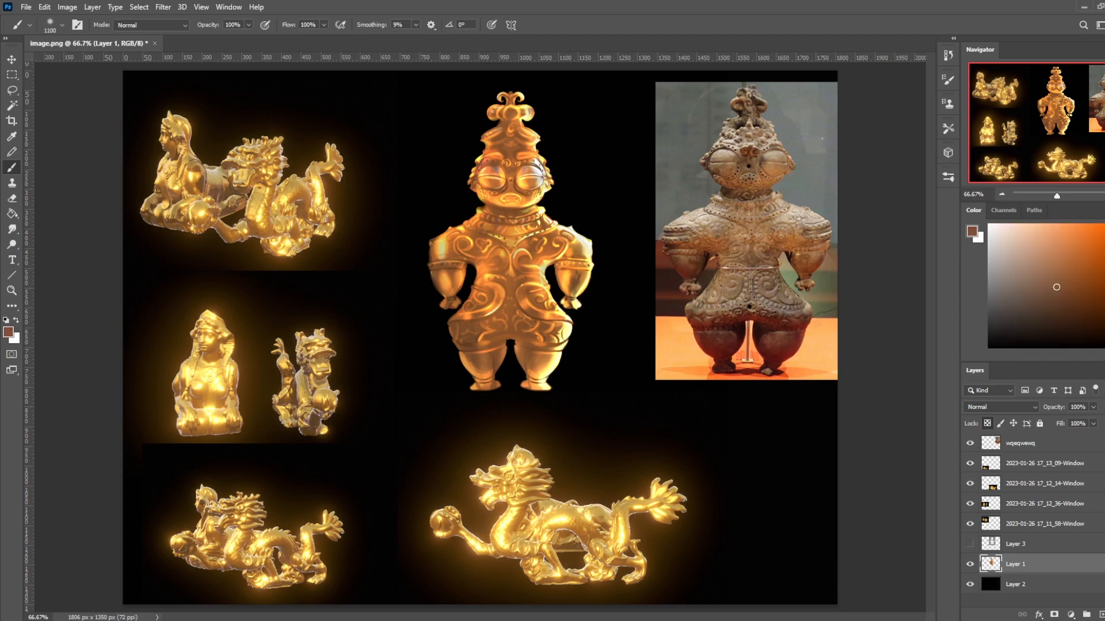
left_click_drag(1060, 290, 1067, 291)
left_click(172, 26)
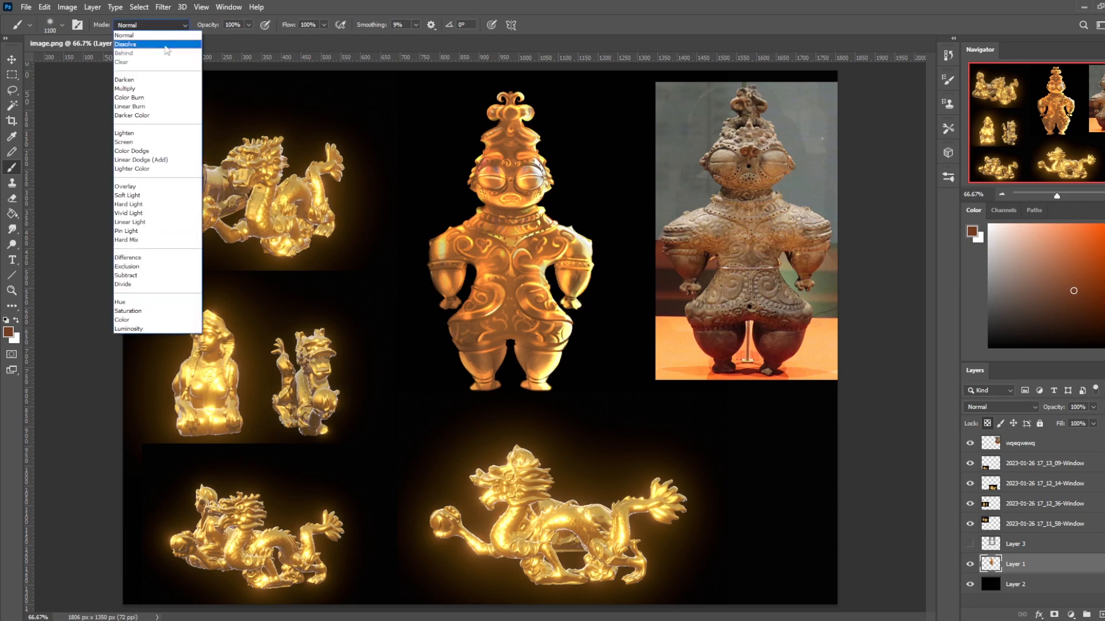
left_click(145, 84)
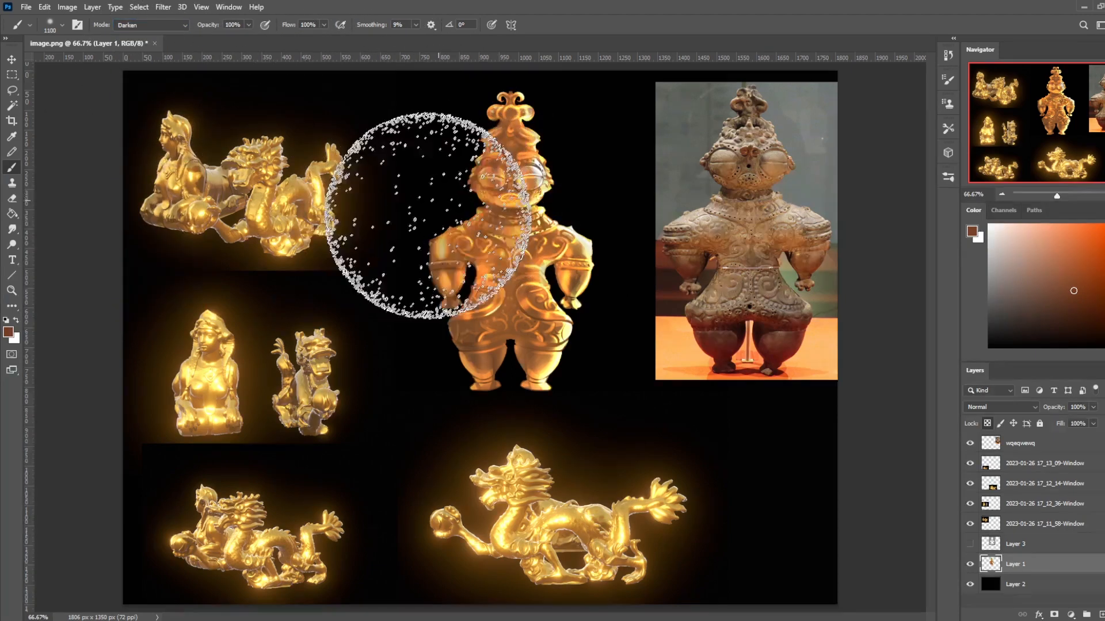
- Undo the oversized Darken stroke and shade the figurine's outer areas in deeper reddish brown with a smaller brush
key("ctrl+z")
key("ctrl+minus")
key("bracketleft")
key("bracketleft")
key("bracketleft")
key("bracketleft")
key("bracketleft")
key("bracketleft")
key("bracketleft")
key("bracketleft")
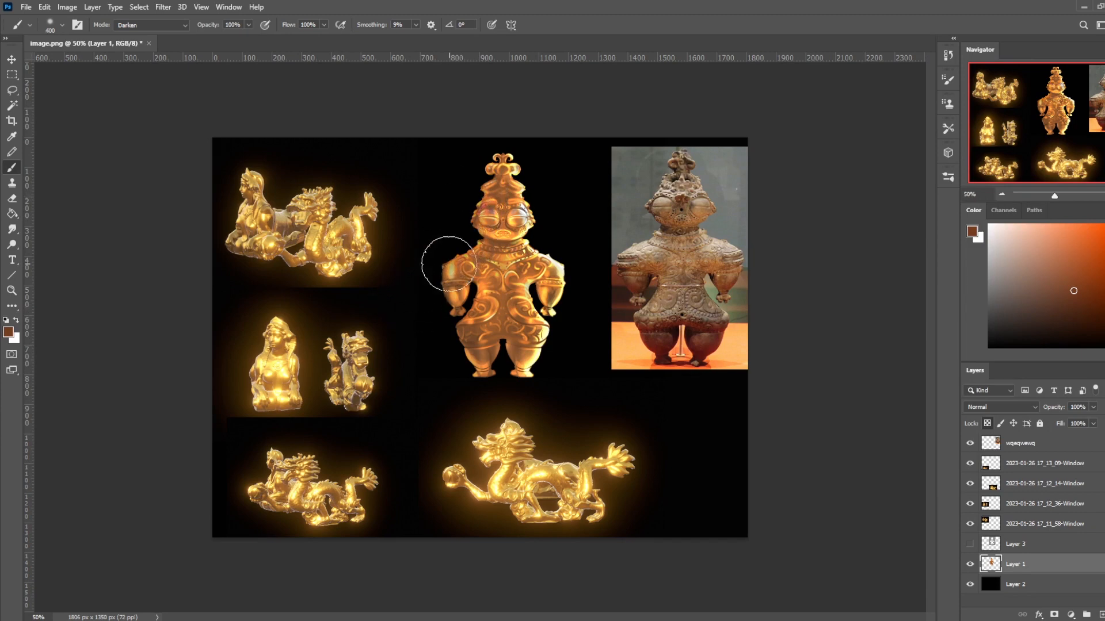
left_click(1065, 296)
key("bracketright")
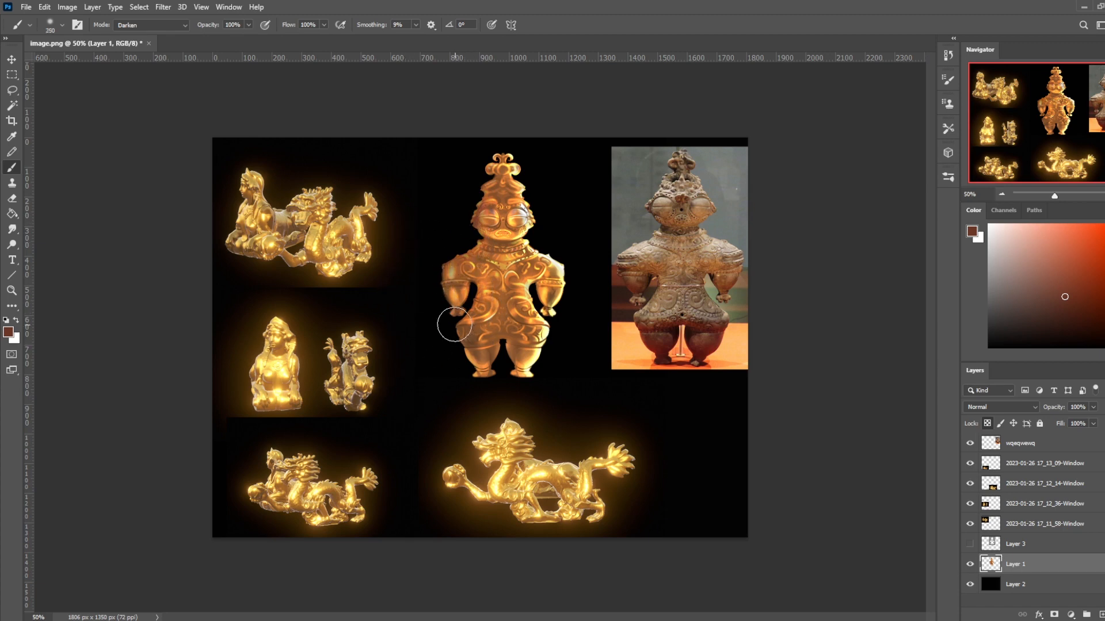
key("bracketright")
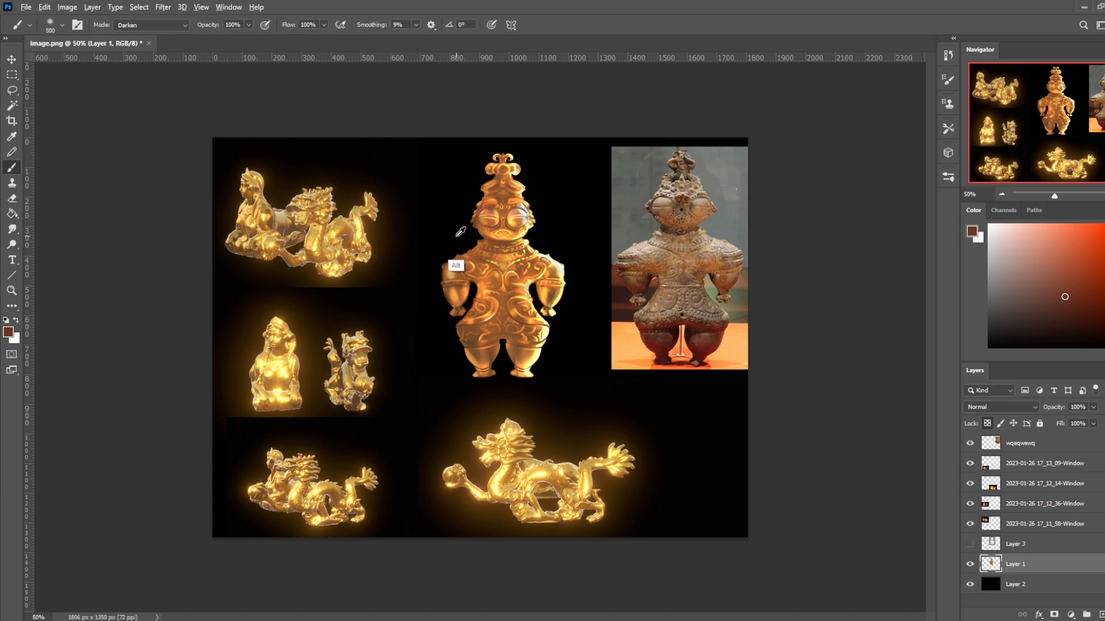
- Reset the foreground colour to black, undo the dark stroke near the face and lower the brush opacity to 26%
key("d")
key("bracketleft")
key("bracketleft")
key("bracketleft")
key("bracketleft")
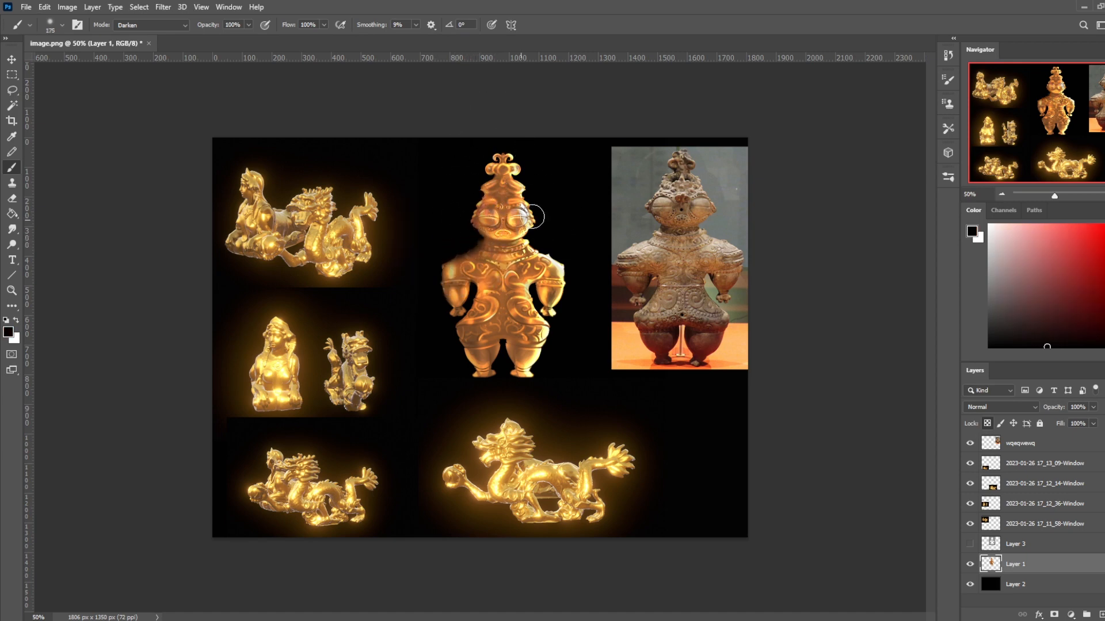
key("ctrl+z")
left_click(248, 25)
left_click(209, 39)
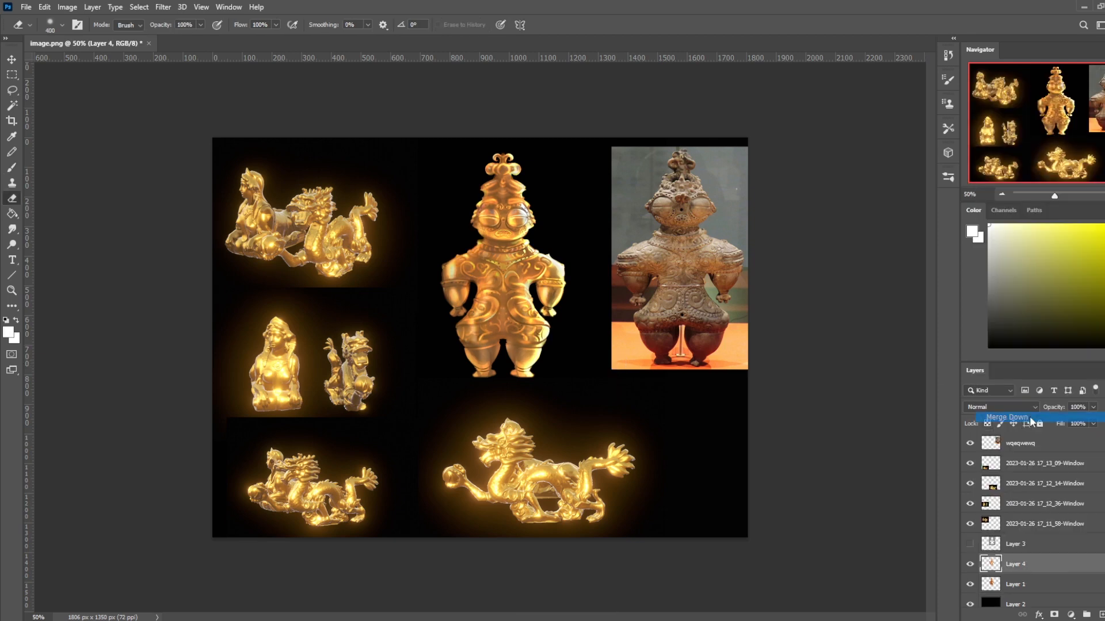
- Add a new layer above Layer 1 and set up a soft white Normal-mode brush at 6% opacity
left_click(1030, 419)
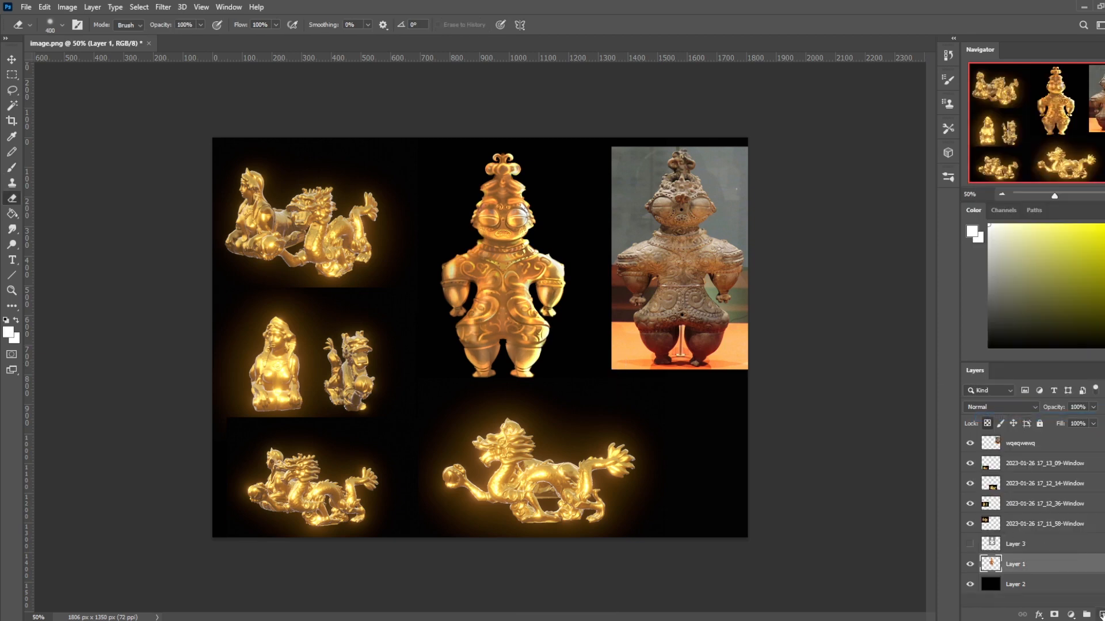
key("ctrl+z")
key("b")
left_click(248, 25)
key("bracketright")
key("bracketright")
key("bracketleft")
key("bracketleft")
key("bracketleft")
key("bracketleft")
key("bracketleft")
key("bracketleft")
key("bracketleft")
key("bracketleft")
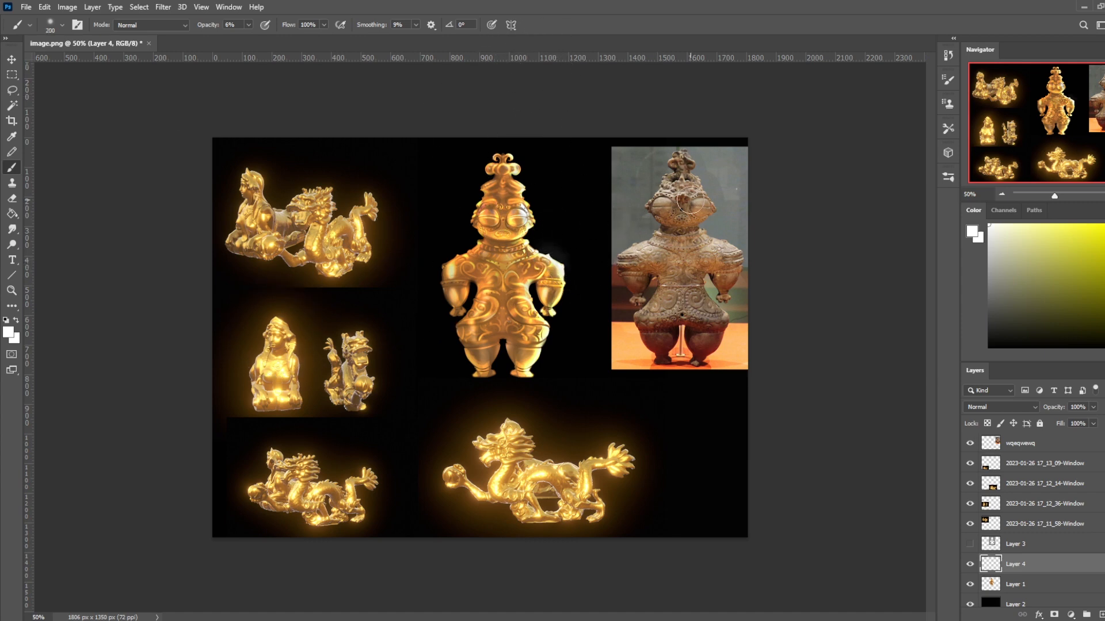
- Paint a faint white glow over both of the figurine's shoulders on Layer 4, adjusting the brush size
key("bracketleft")
key("bracketright")
key("bracketright")
key("bracketright")
key("bracketright")
key("bracketleft")
key("bracketleft")
key("bracketleft")
key("bracketleft")
key("bracketleft")
left_click_drag(561, 265, 539, 248)
mouse_move(457, 260)
left_mouse_down()
mouse_move(447, 274)
mouse_move(457, 270)
left_mouse_up()
- Raise the brush opacity to 17% and paint a soft white glow beside the figurine's eye
key("bracketright")
key("bracketright")
key("bracketright")
key("bracketright")
left_click(248, 24)
left_click_drag(246, 38, 254, 38)
left_click(522, 203)
left_click_drag(524, 207, 529, 208)
- Rework the white glow near the eye with a smaller brush, undoing and restoring strokes
key("bracketleft")
left_click(527, 211)
key("ctrl+z")
key("ctrl+z")
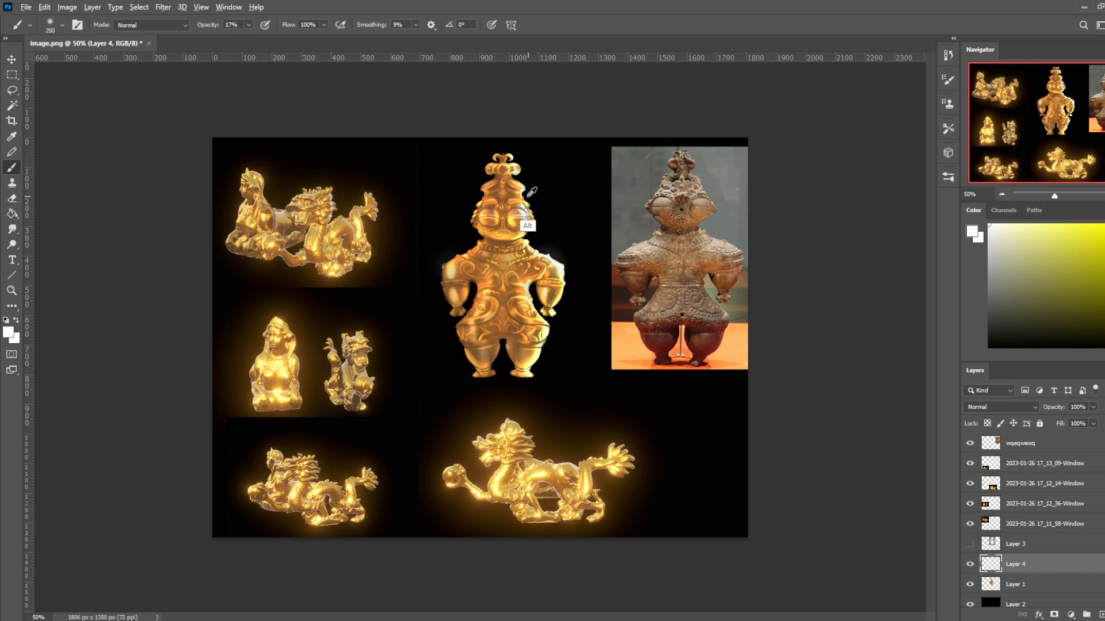
left_click(526, 203, "alt")
key("ctrl+shift+z")
- Toggle Layer 4's visibility to compare the figurine with and without the painted glow
left_click(970, 564)
left_click(971, 566)
left_click(972, 566)
left_click(971, 566)
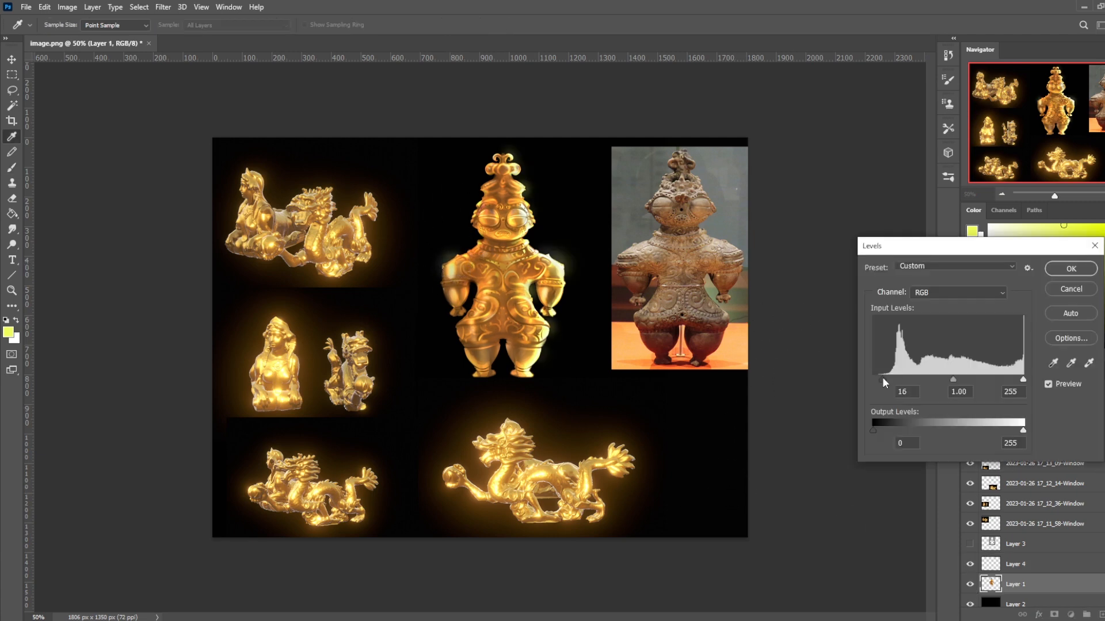
- Try raising the black input level to 61 and 99 in Levels on Layer 1, resetting it to 0
left_click_drag(889, 379, 905, 382)
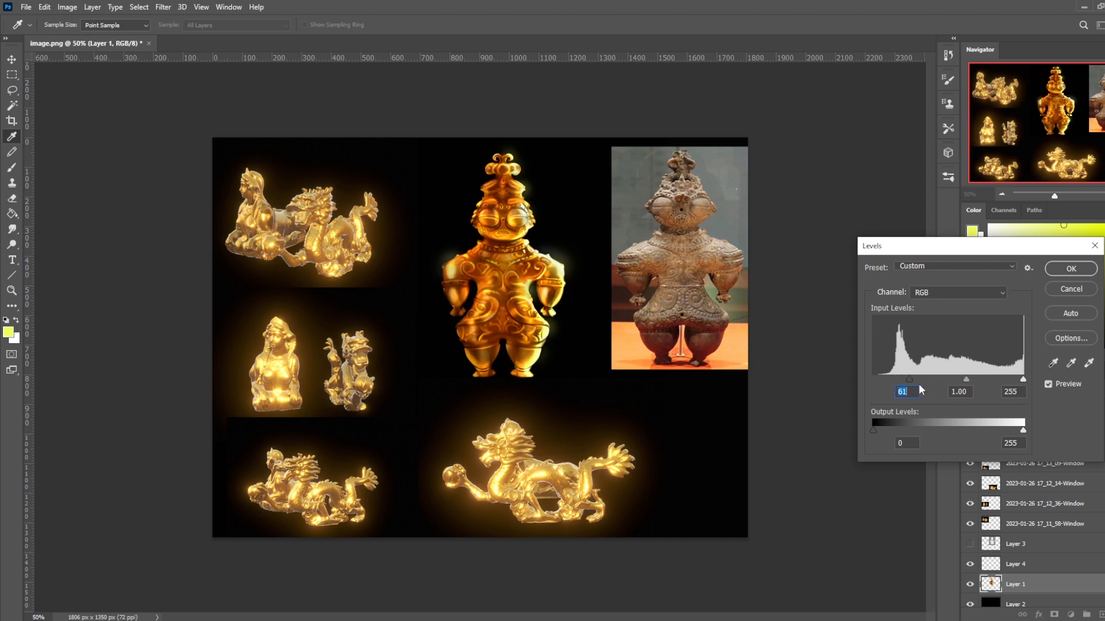
type("0")
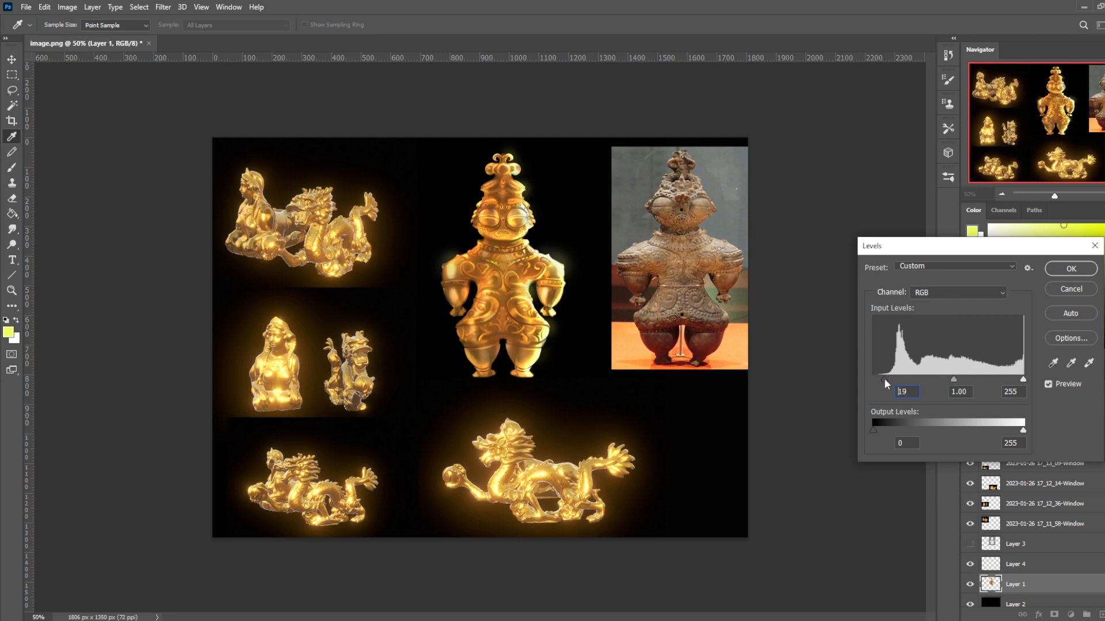
left_click_drag(887, 377, 837, 384)
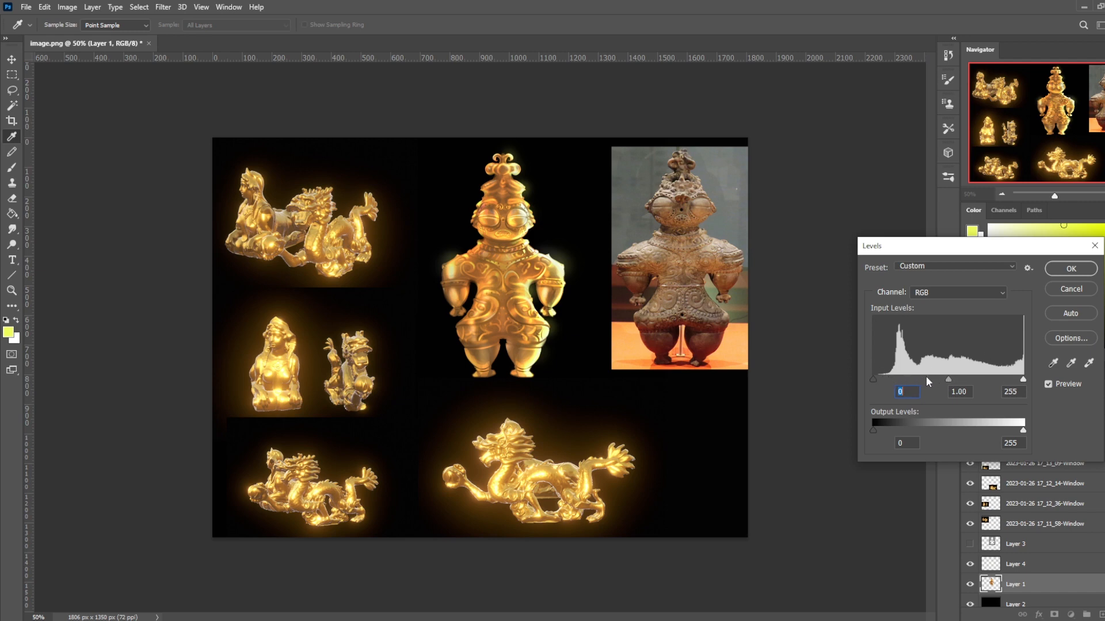
left_click_drag(883, 378, 931, 378)
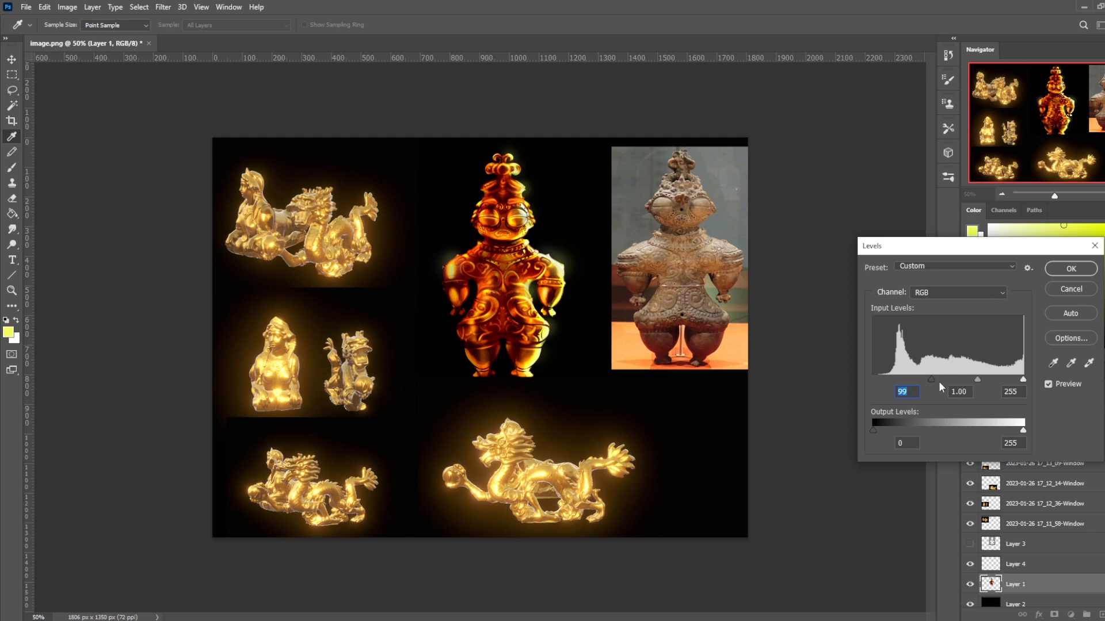
type("0")
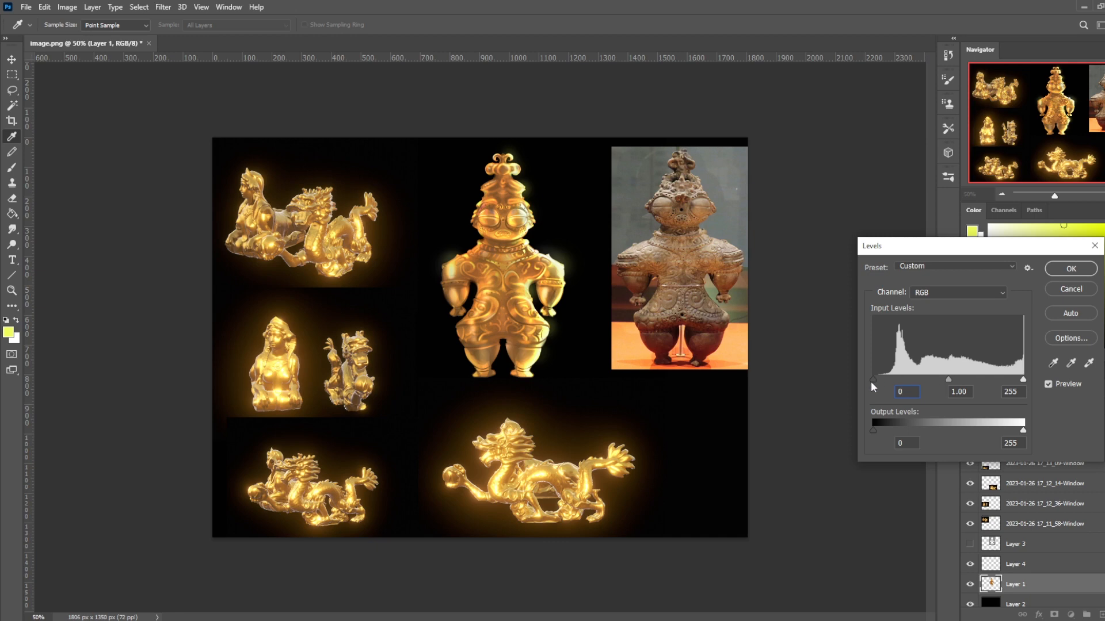
- Deepen Layer 1's shadows by setting the Levels black input to about 24, and slightly reduce its saturation with Hue/Saturation
left_click_drag(874, 379, 879, 377)
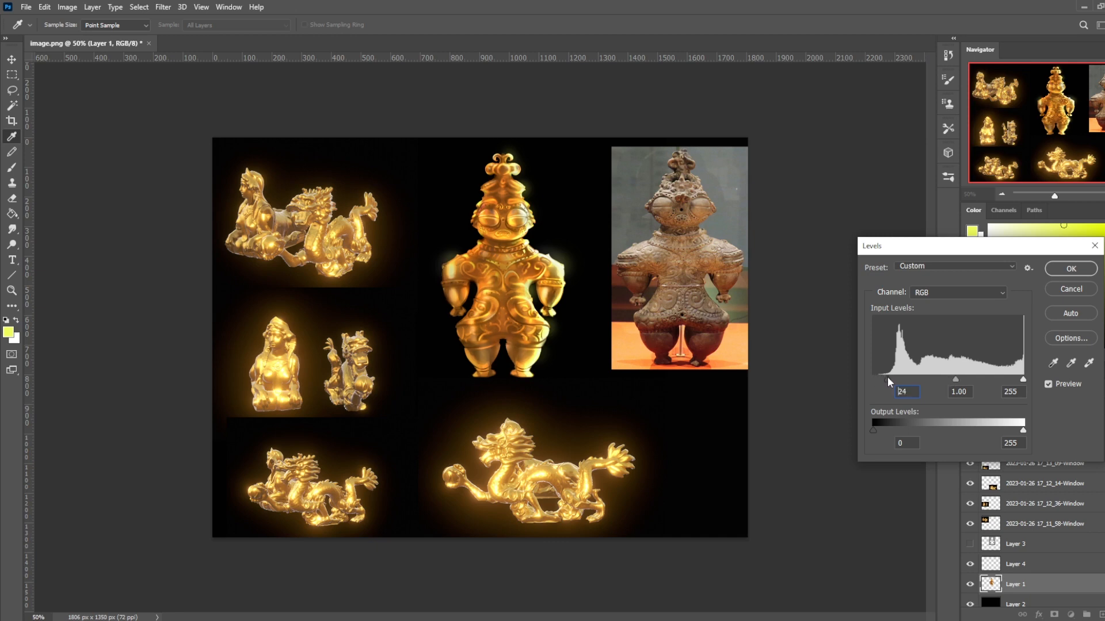
left_click(1054, 268)
key("ctrl+u")
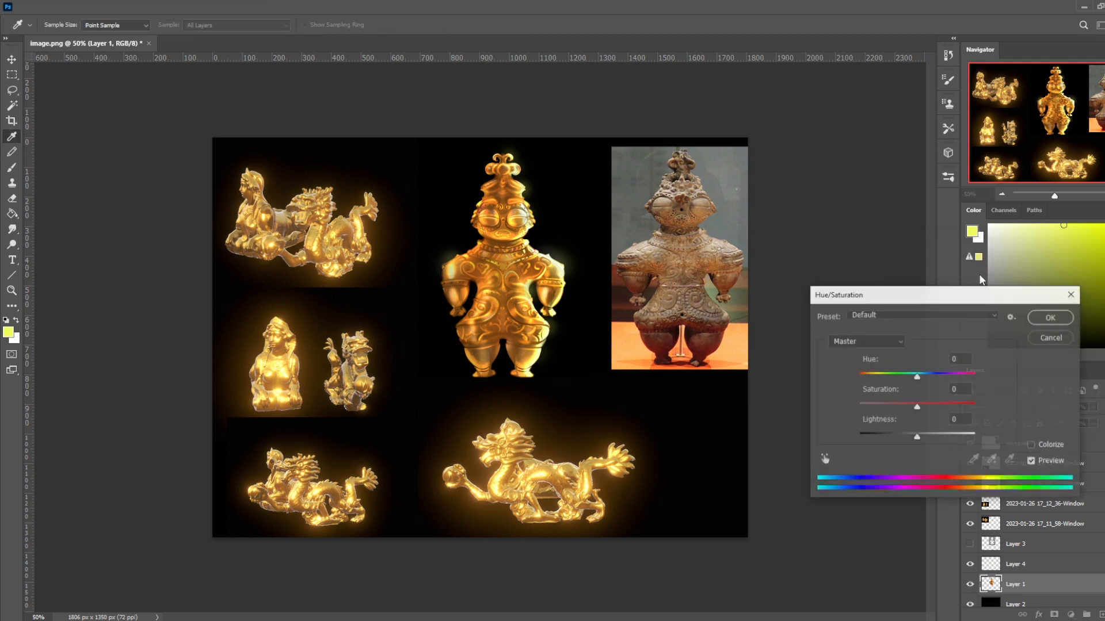
left_click_drag(916, 408, 913, 409)
left_click(1051, 318)
left_click(499, 311, "alt")
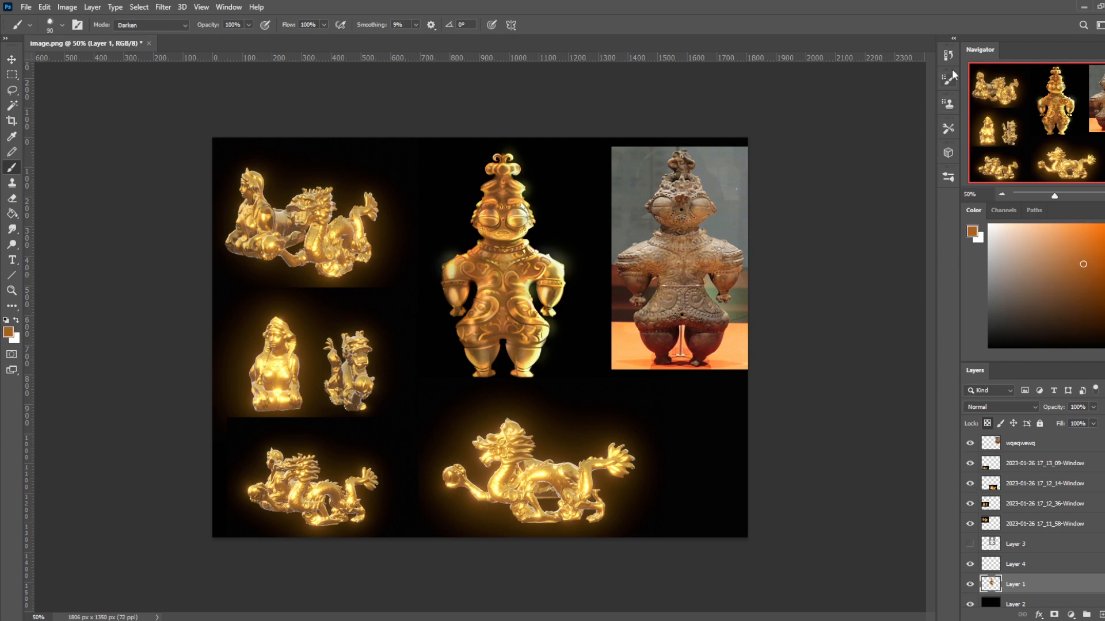
- Compare the painting with its original image.png history state, and restore the latest Brush Tool state
left_click(948, 56)
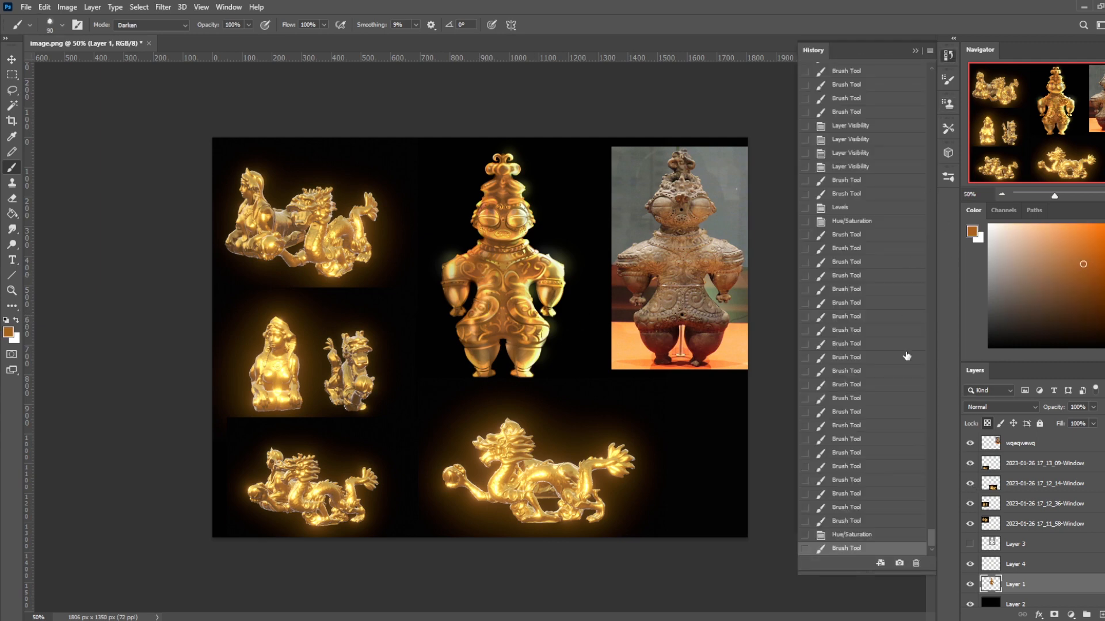
left_click_drag(932, 533, 937, 65)
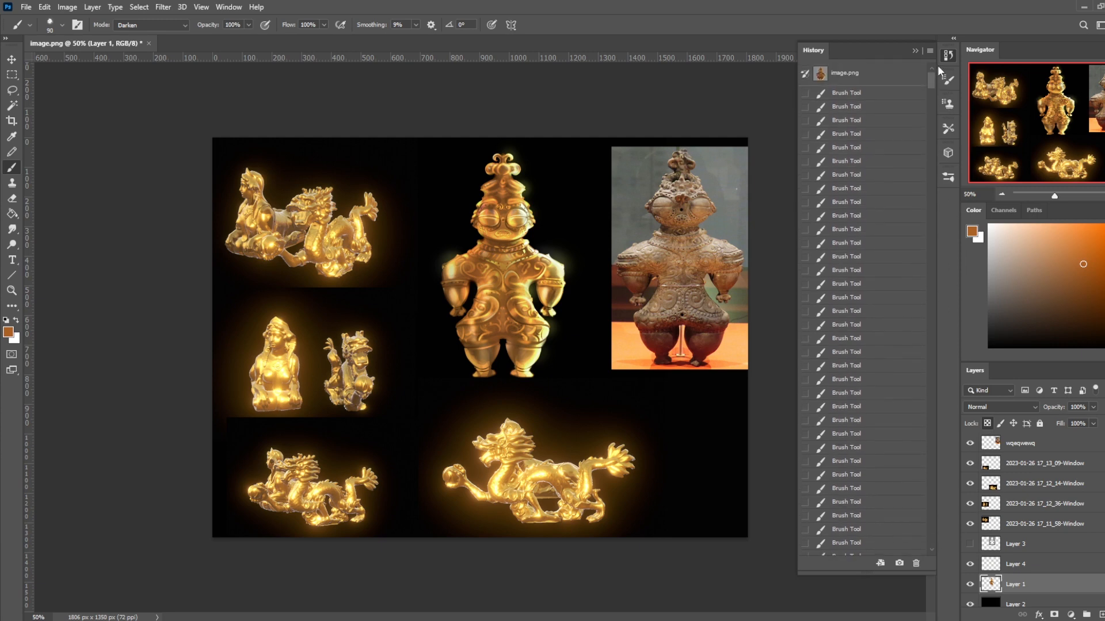
left_click(886, 75)
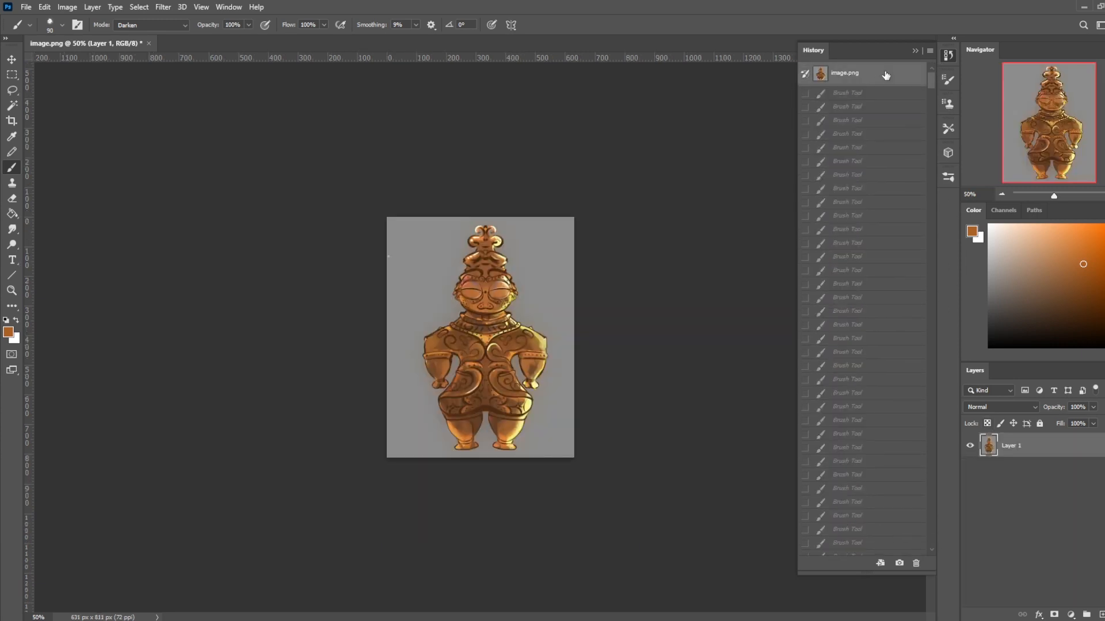
left_click_drag(931, 88, 934, 550)
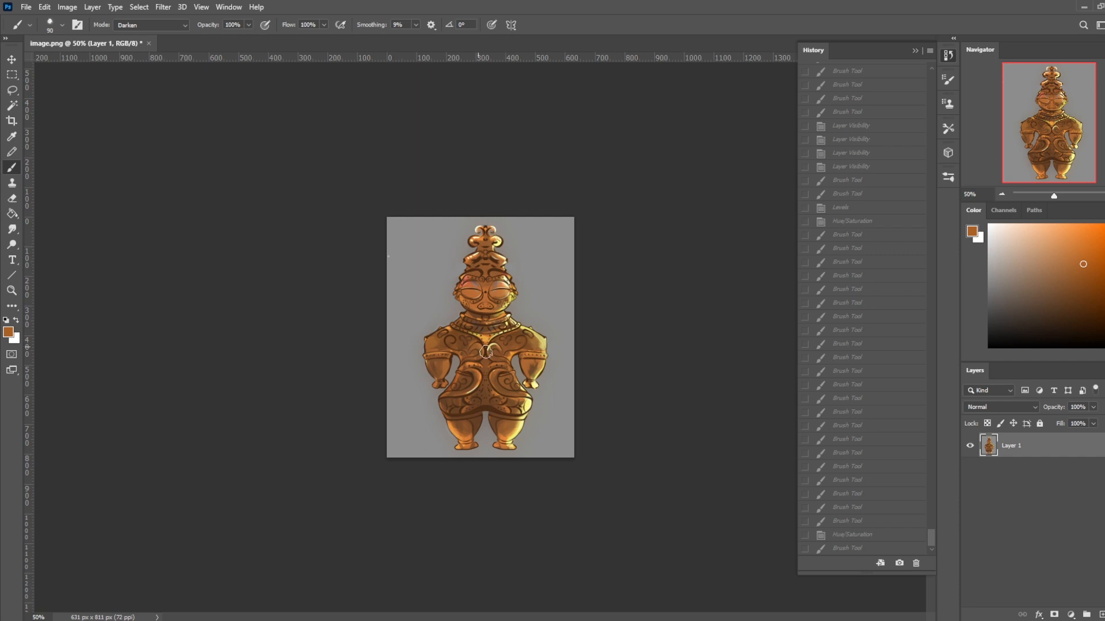
left_click(854, 549)
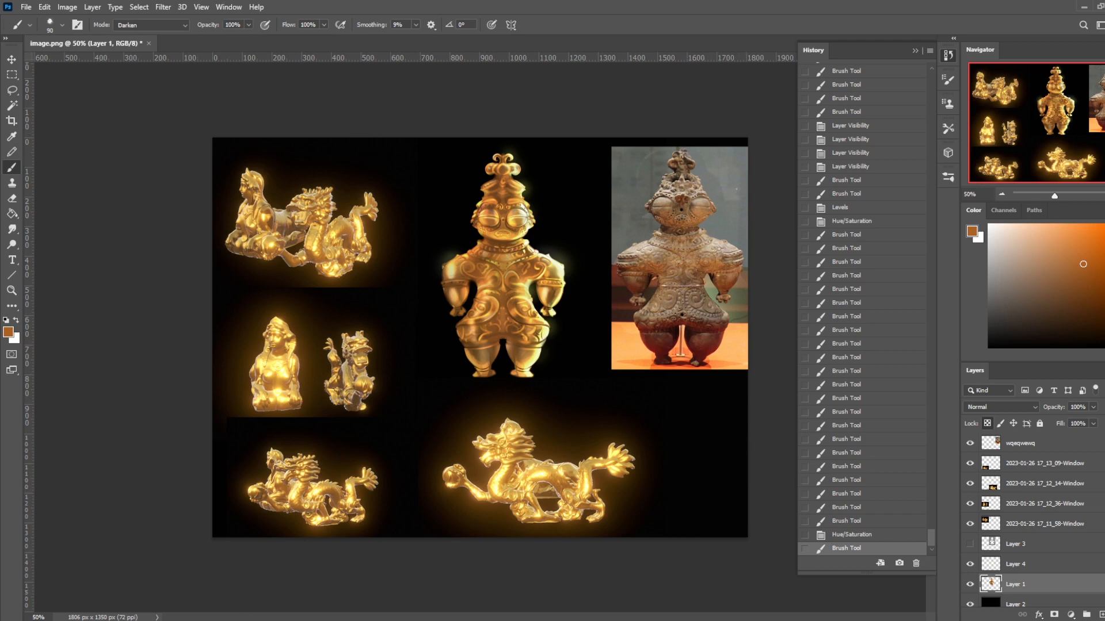
- Switch to Firefox, go from the Istebrak site to the r/istebrak subreddit, and open the post "Lets talk about textures!"
left_click(426, 591)
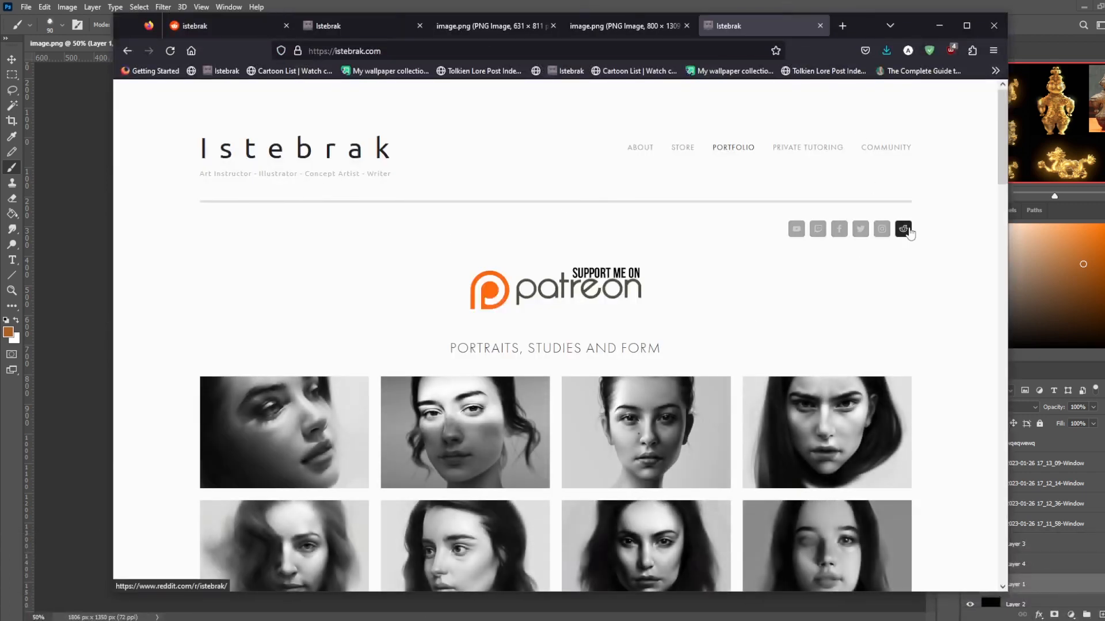
left_click(903, 229)
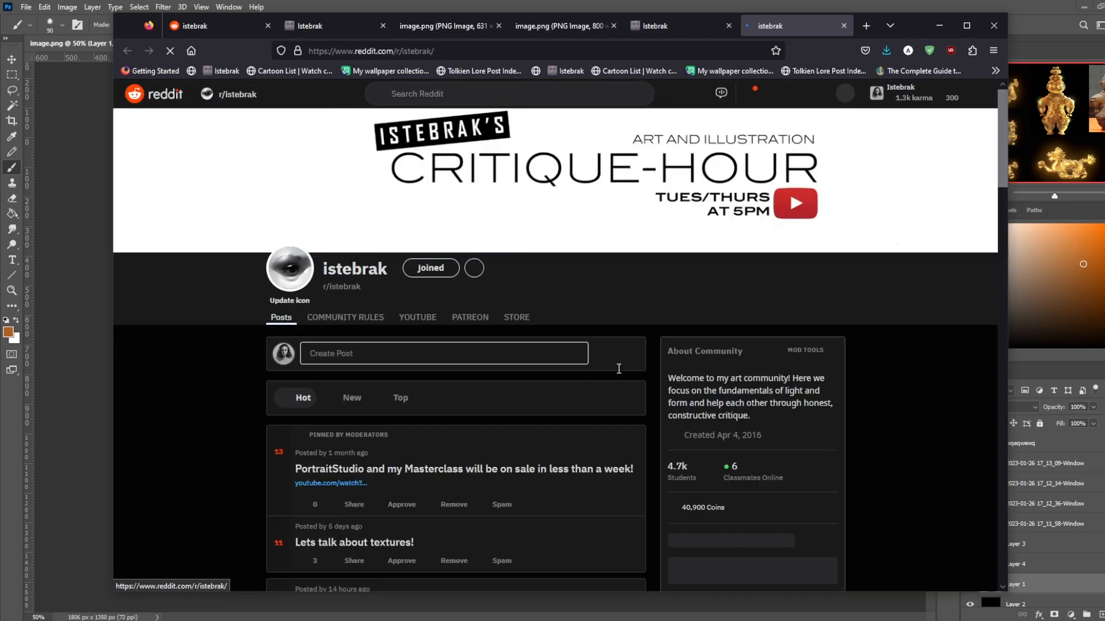
scroll(644, 363, "down", 1)
scroll(645, 364, "down", 2)
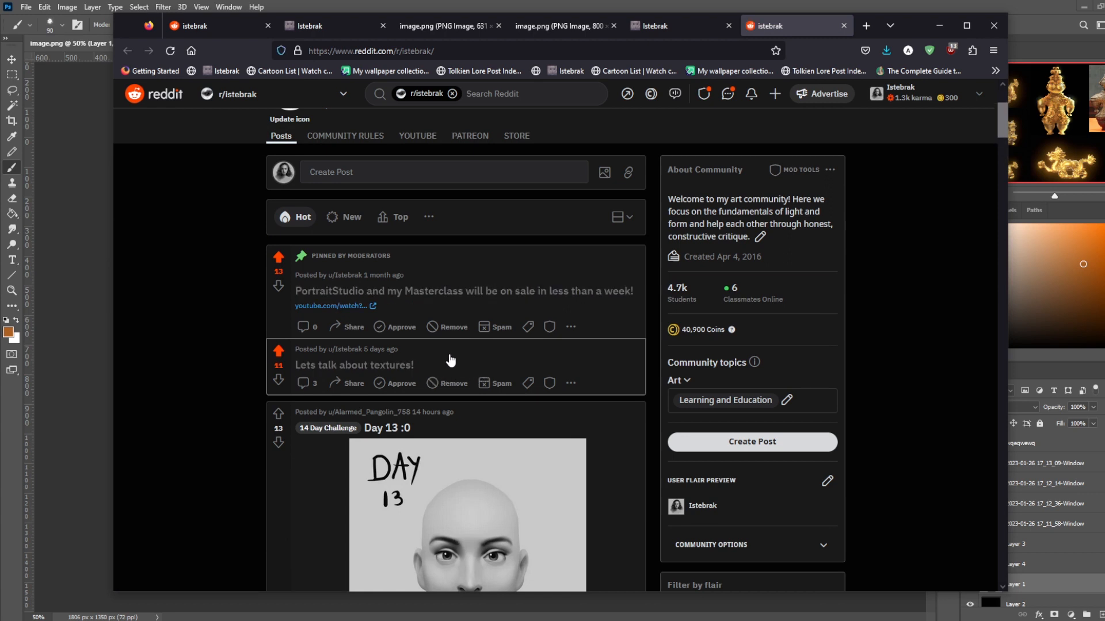
left_click(454, 352)
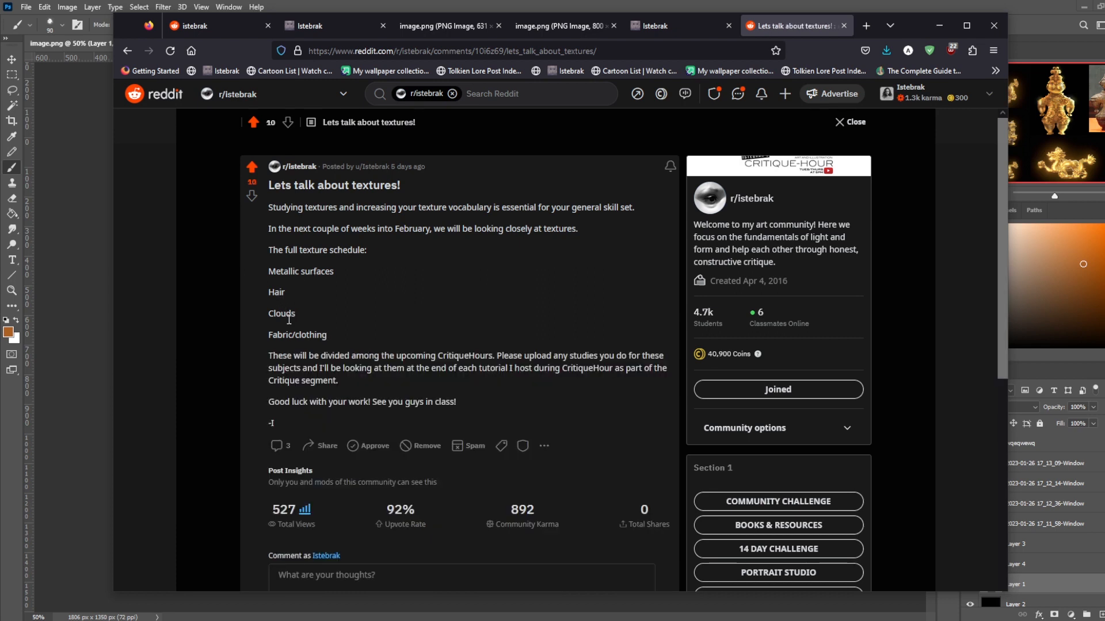
- Highlight the upcoming topics from Hair to Fabric/clothing in the texture schedule, and mark Hair alone
mouse_move(268, 314)
left_mouse_down()
mouse_move(336, 333)
mouse_move(262, 298)
left_mouse_up()
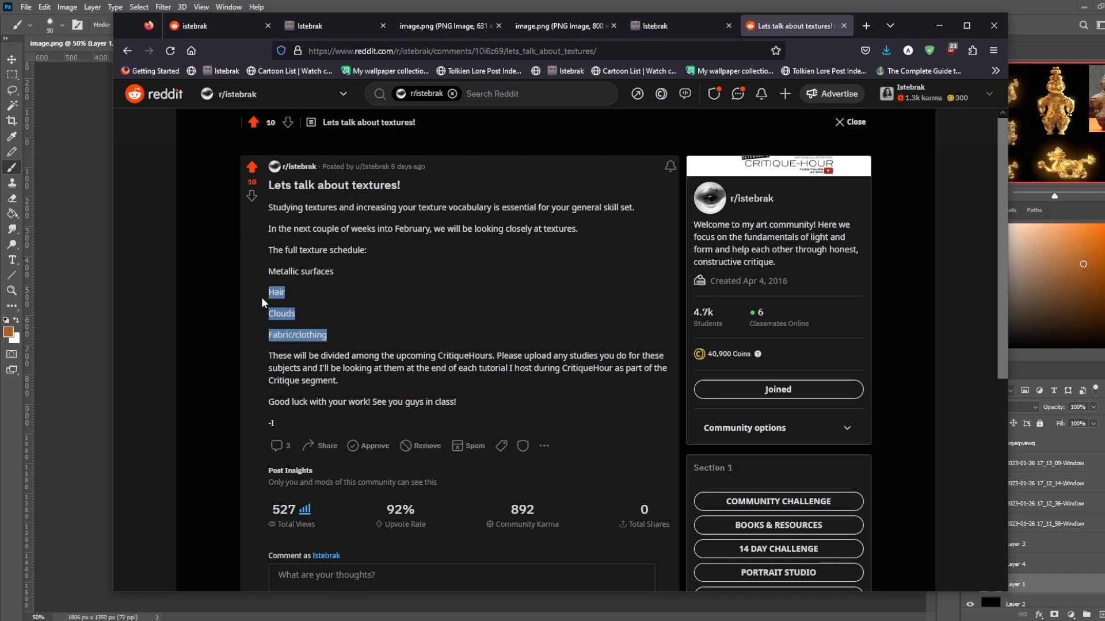
left_click(287, 292)
left_click_drag(274, 295, 261, 294)
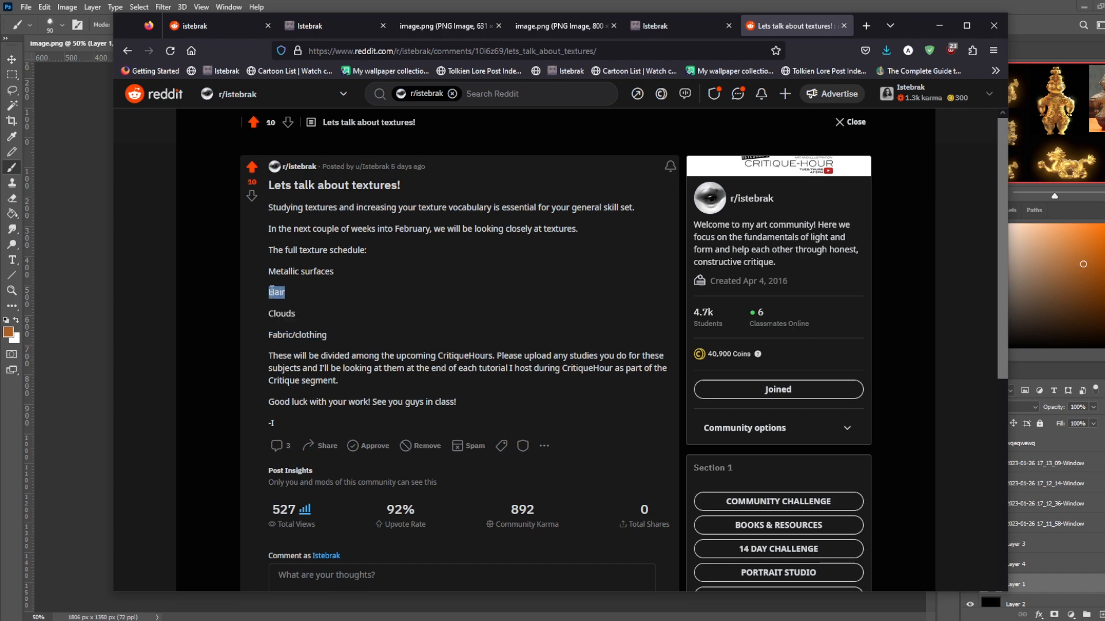
- Return to the figurine painting in Photoshop and collapse the History panel
left_click(332, 26)
left_click(588, 6)
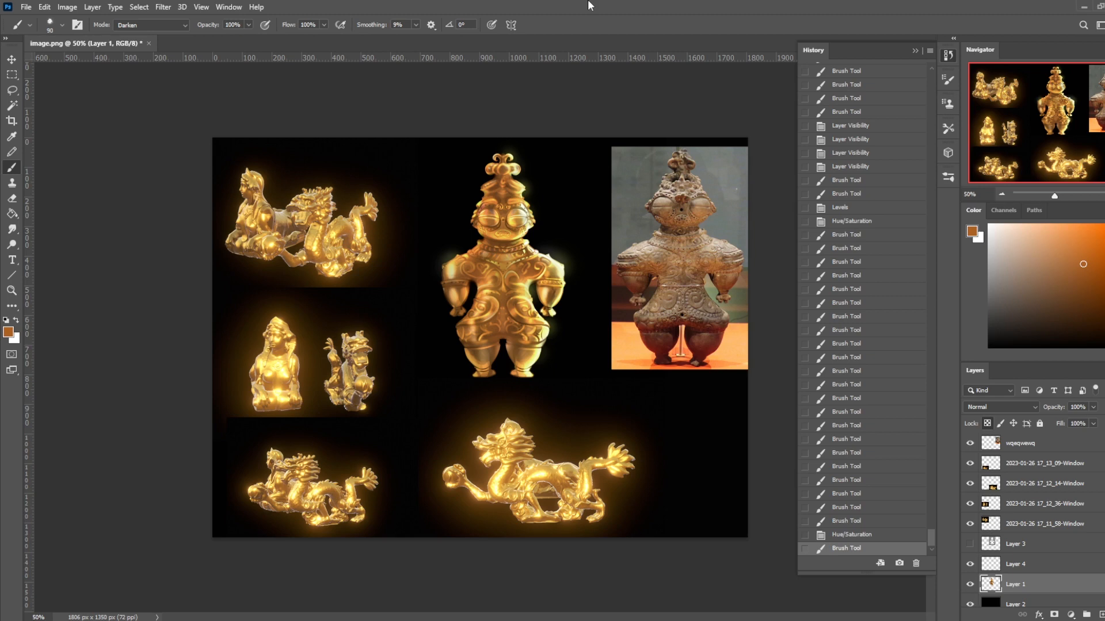
left_click(914, 52)
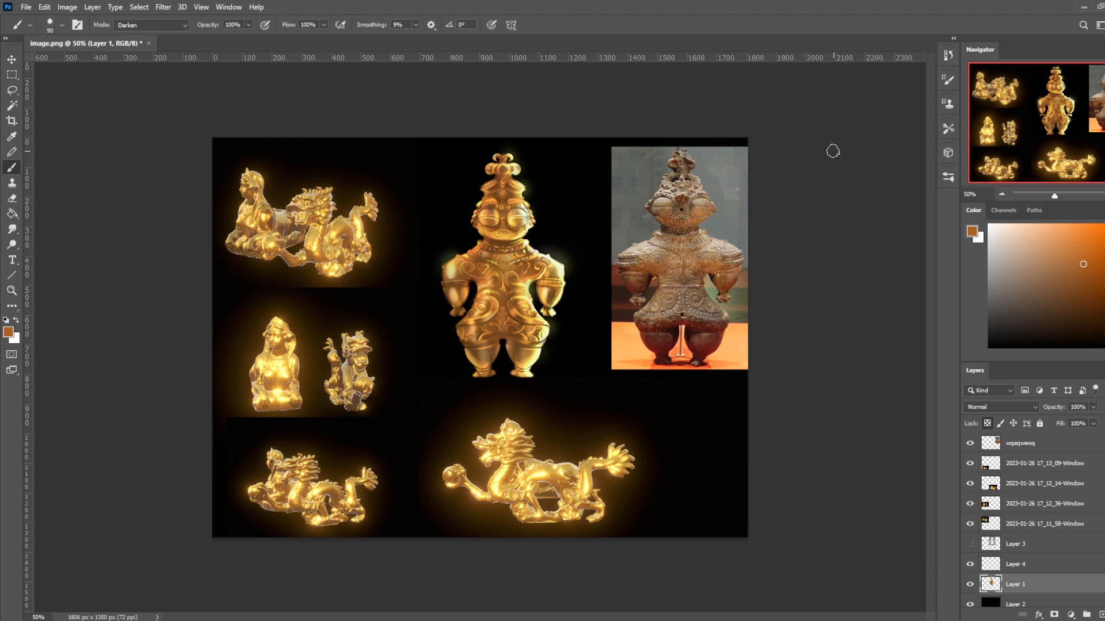